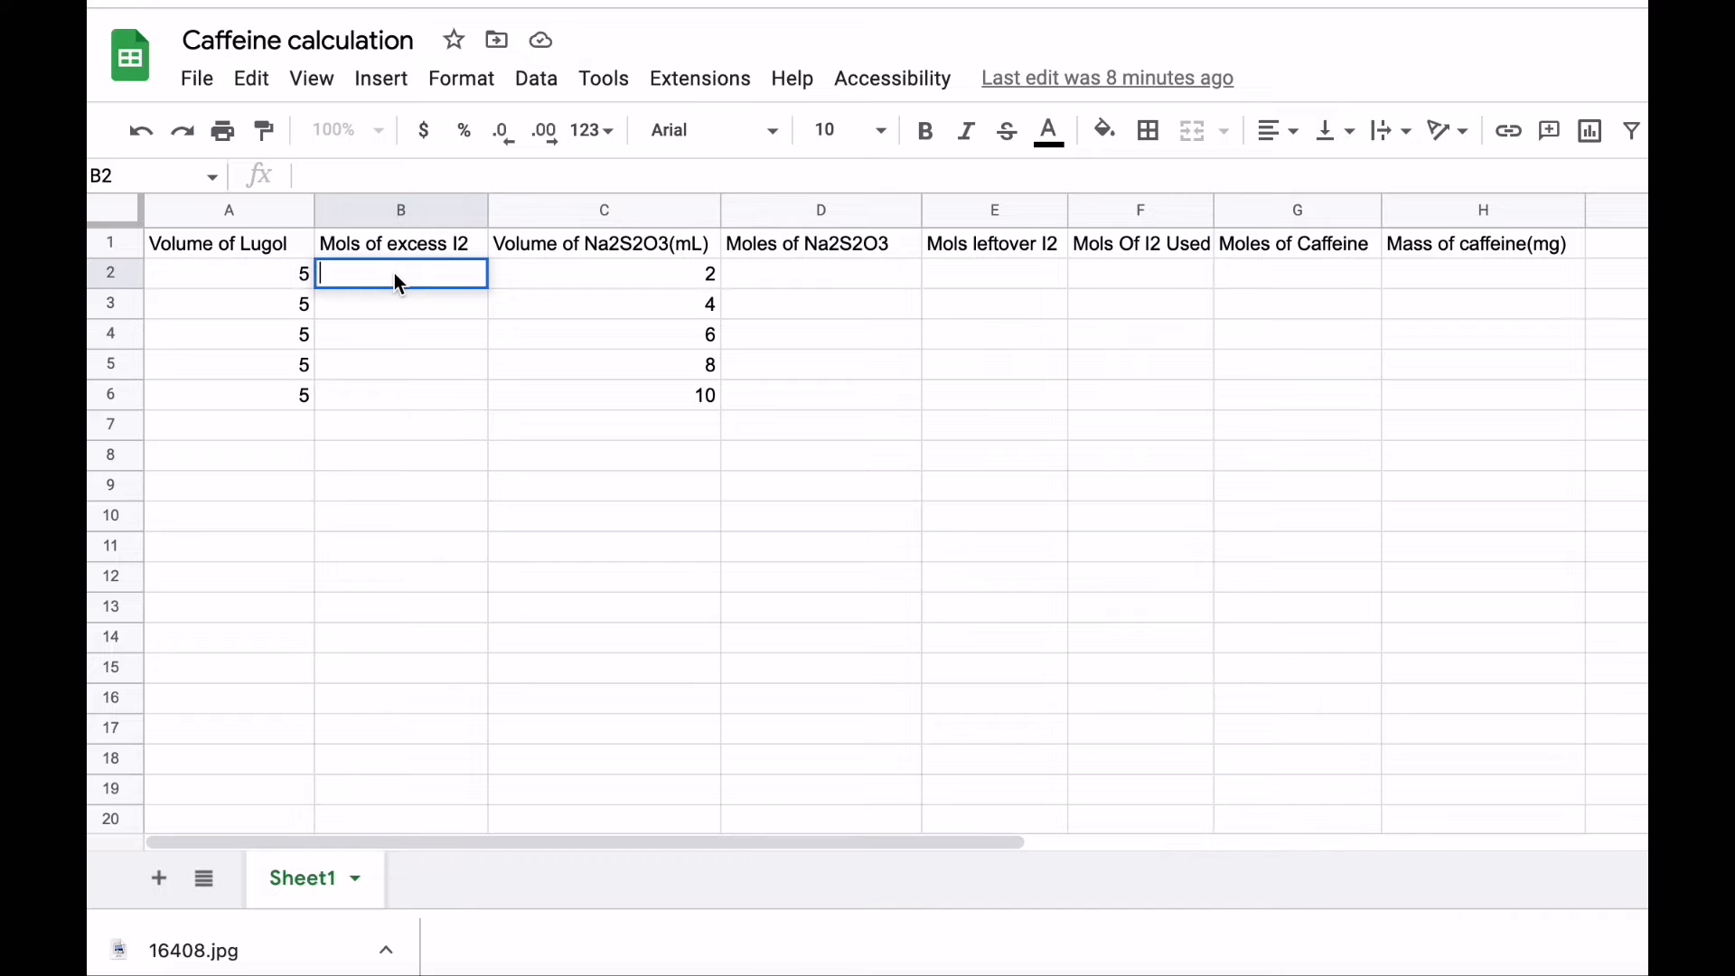
Step: Calculate the mols of excess I2 in B2 with =0.0394*(A2/1000) and fill the formula down to B6
type("=")
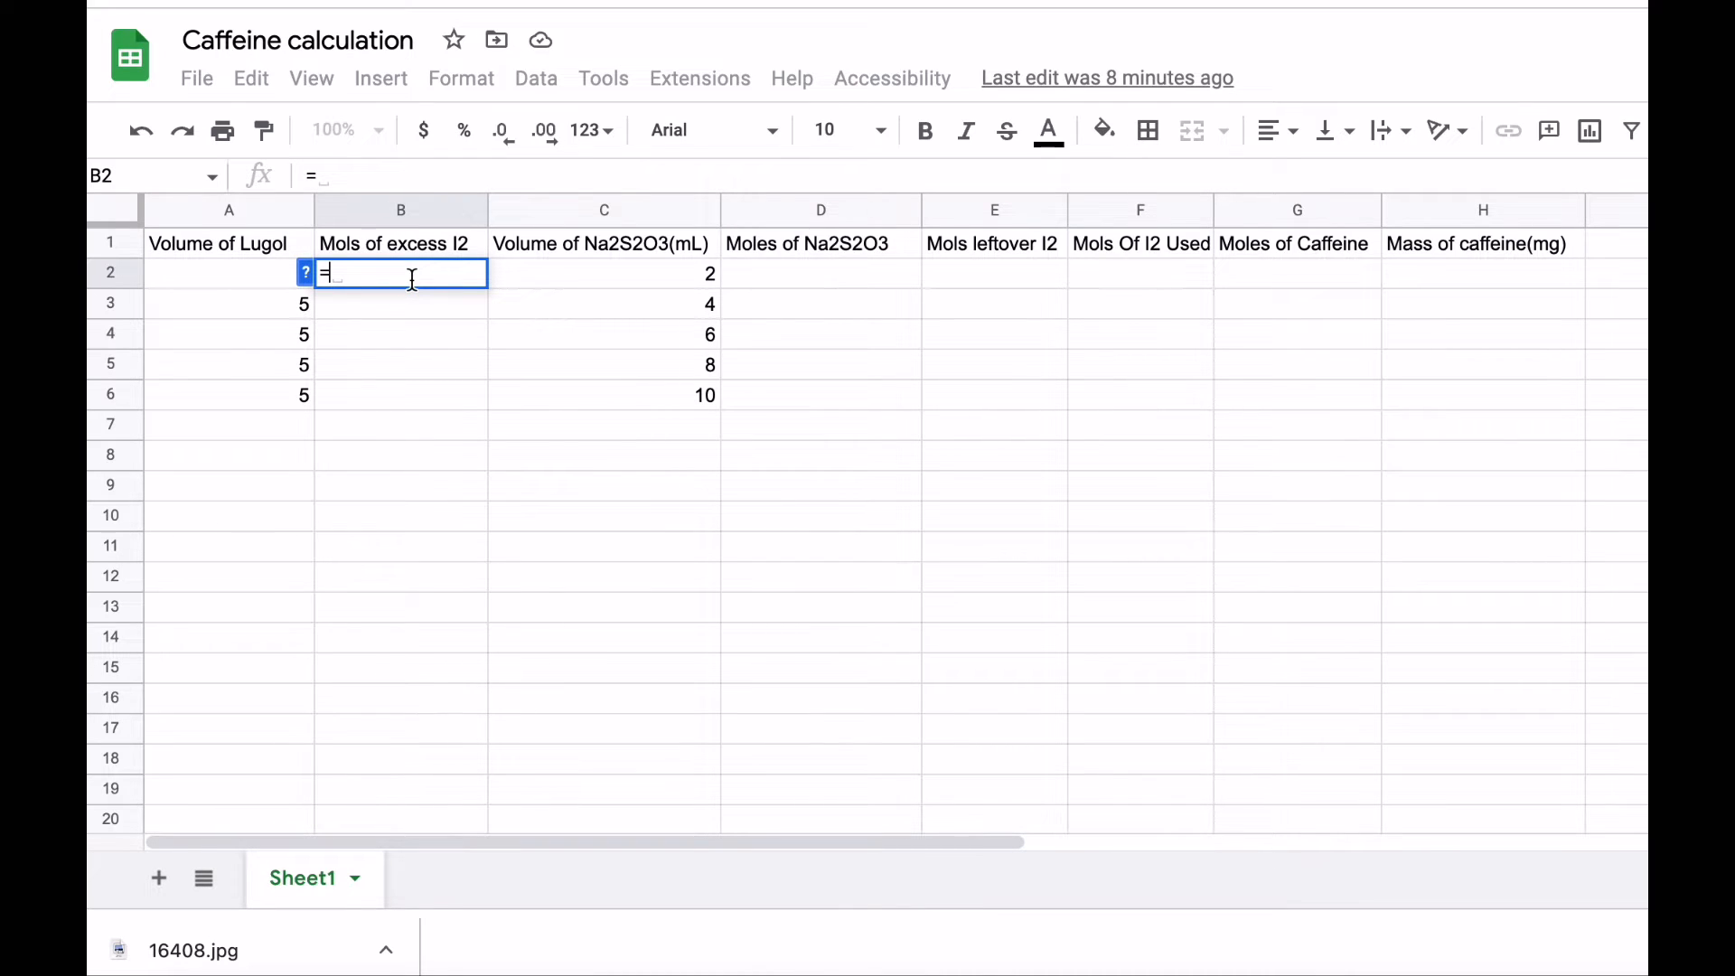
type("0.0")
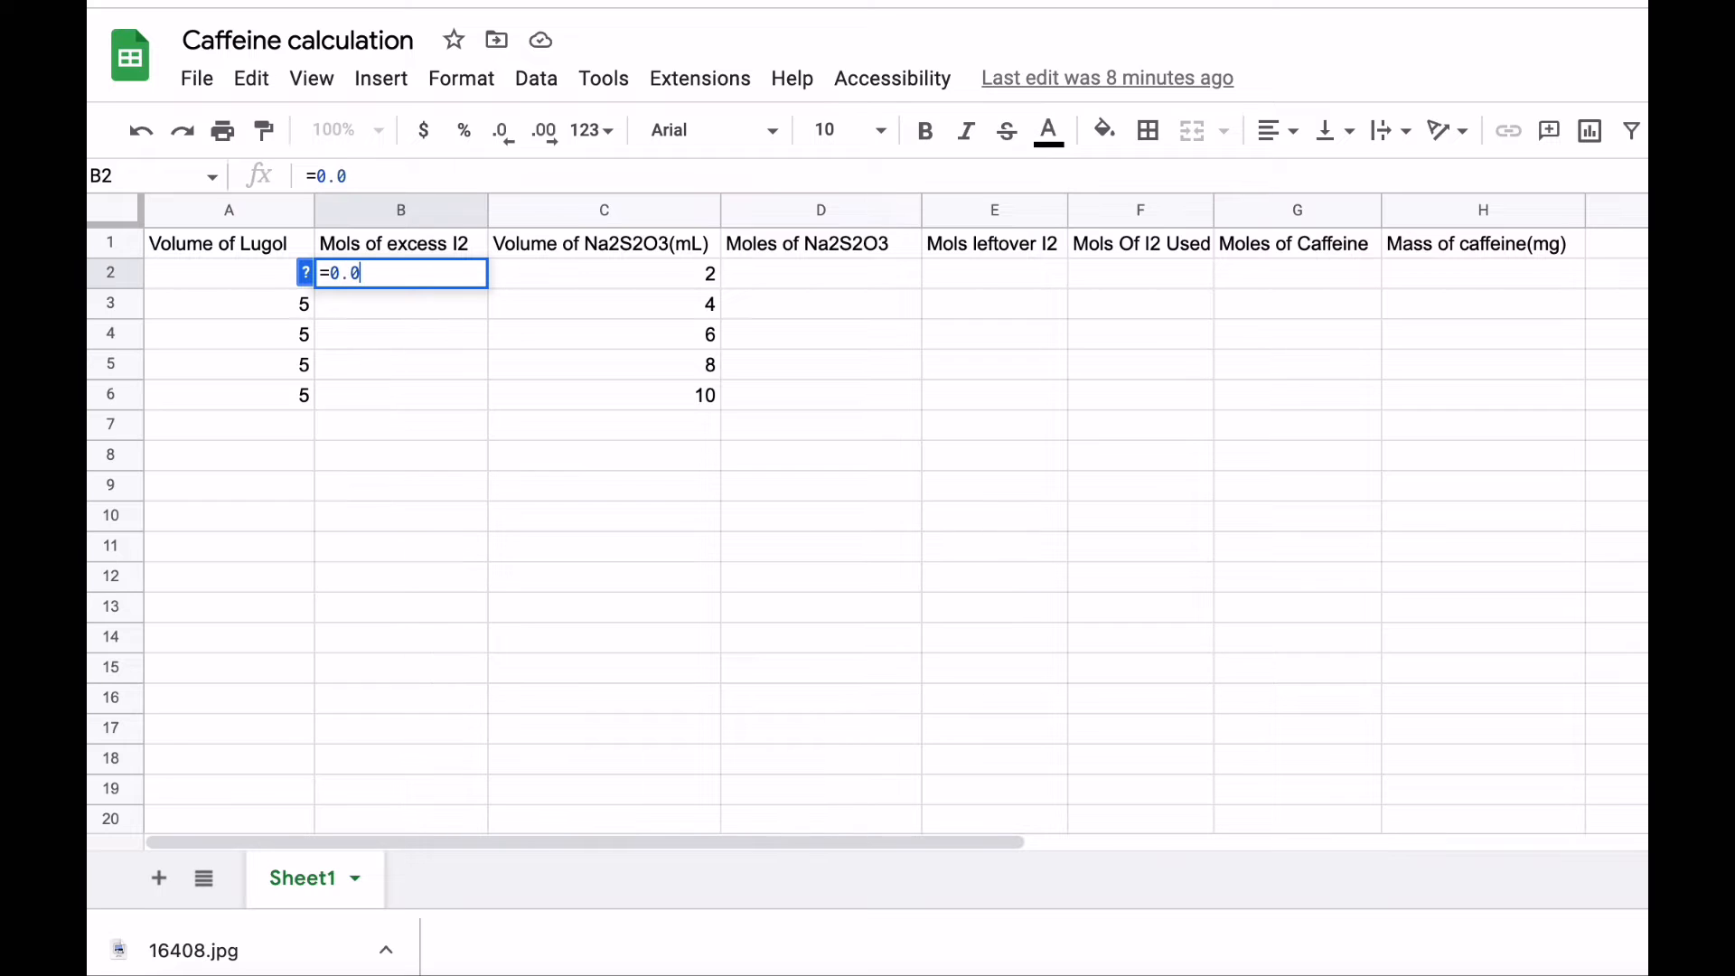
type("394*")
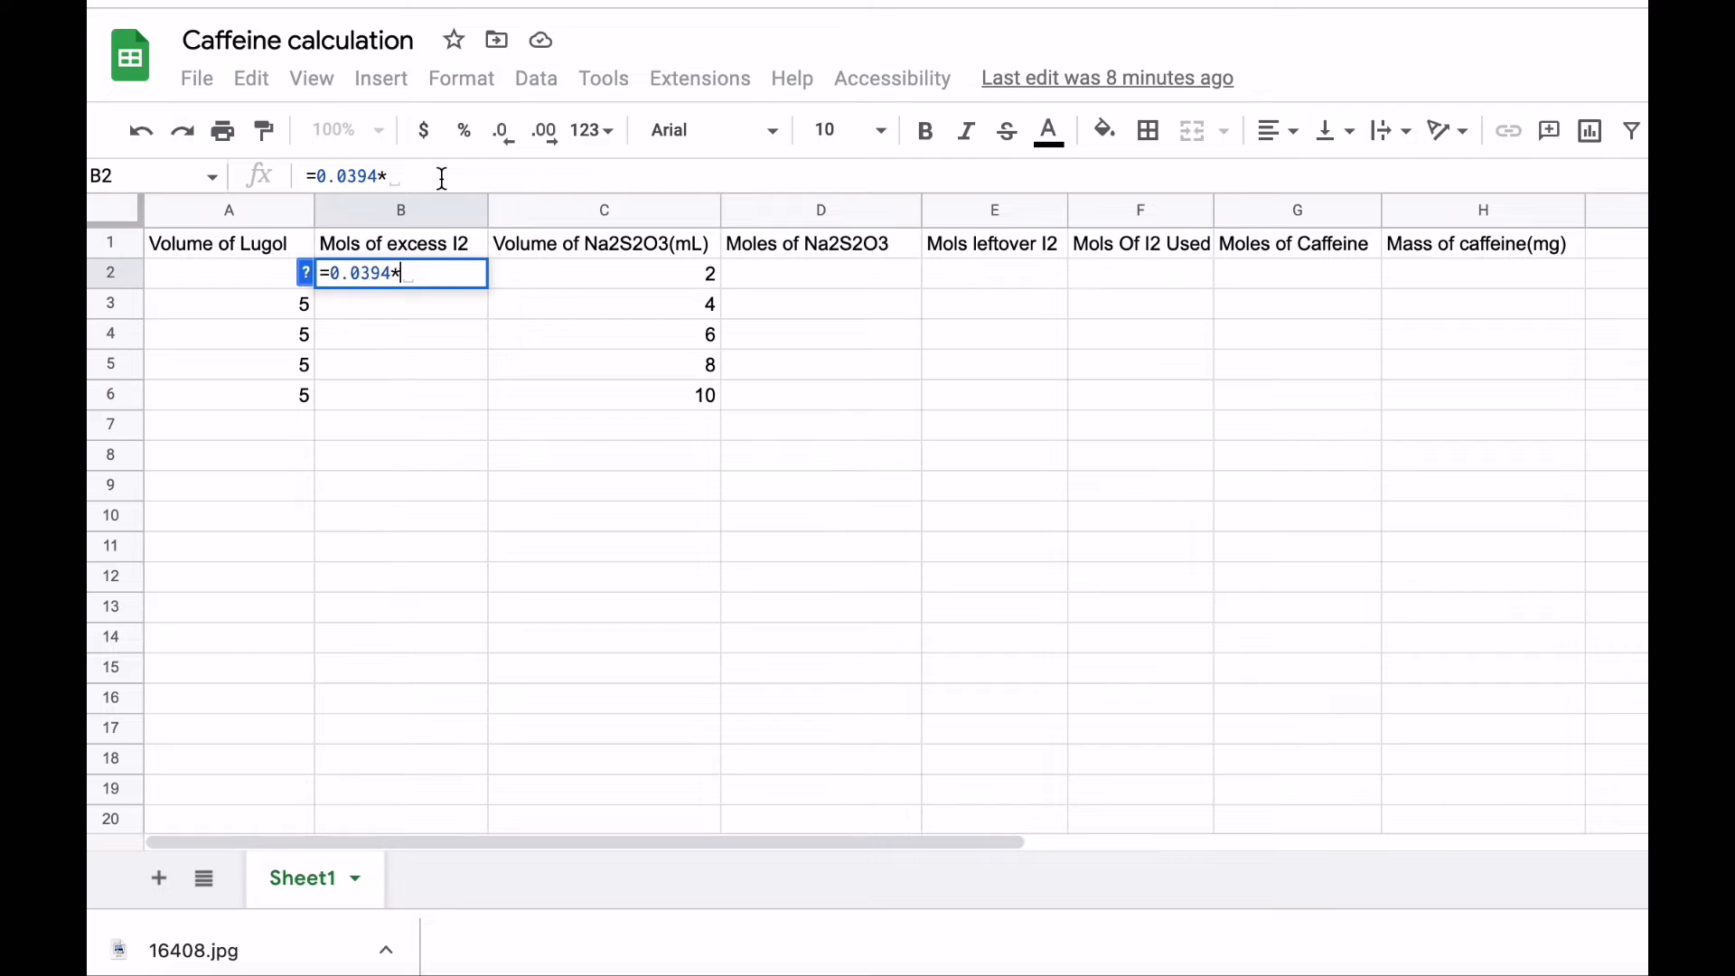
type("(")
left_click(280, 273)
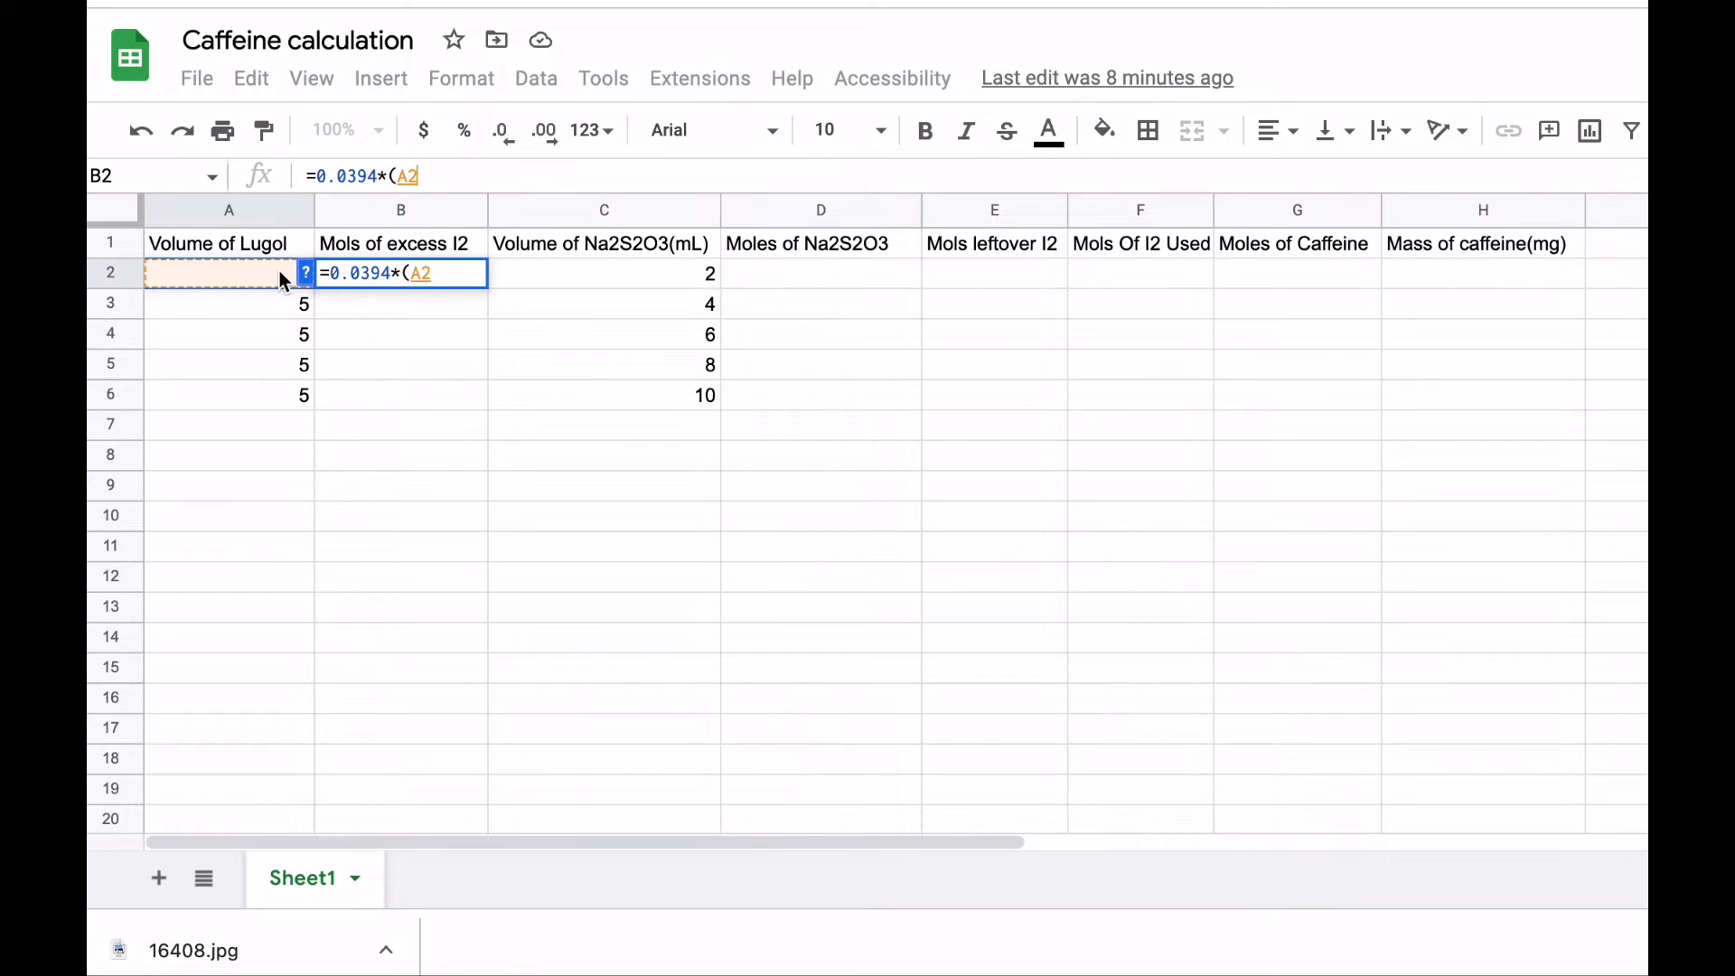
type("/1000")
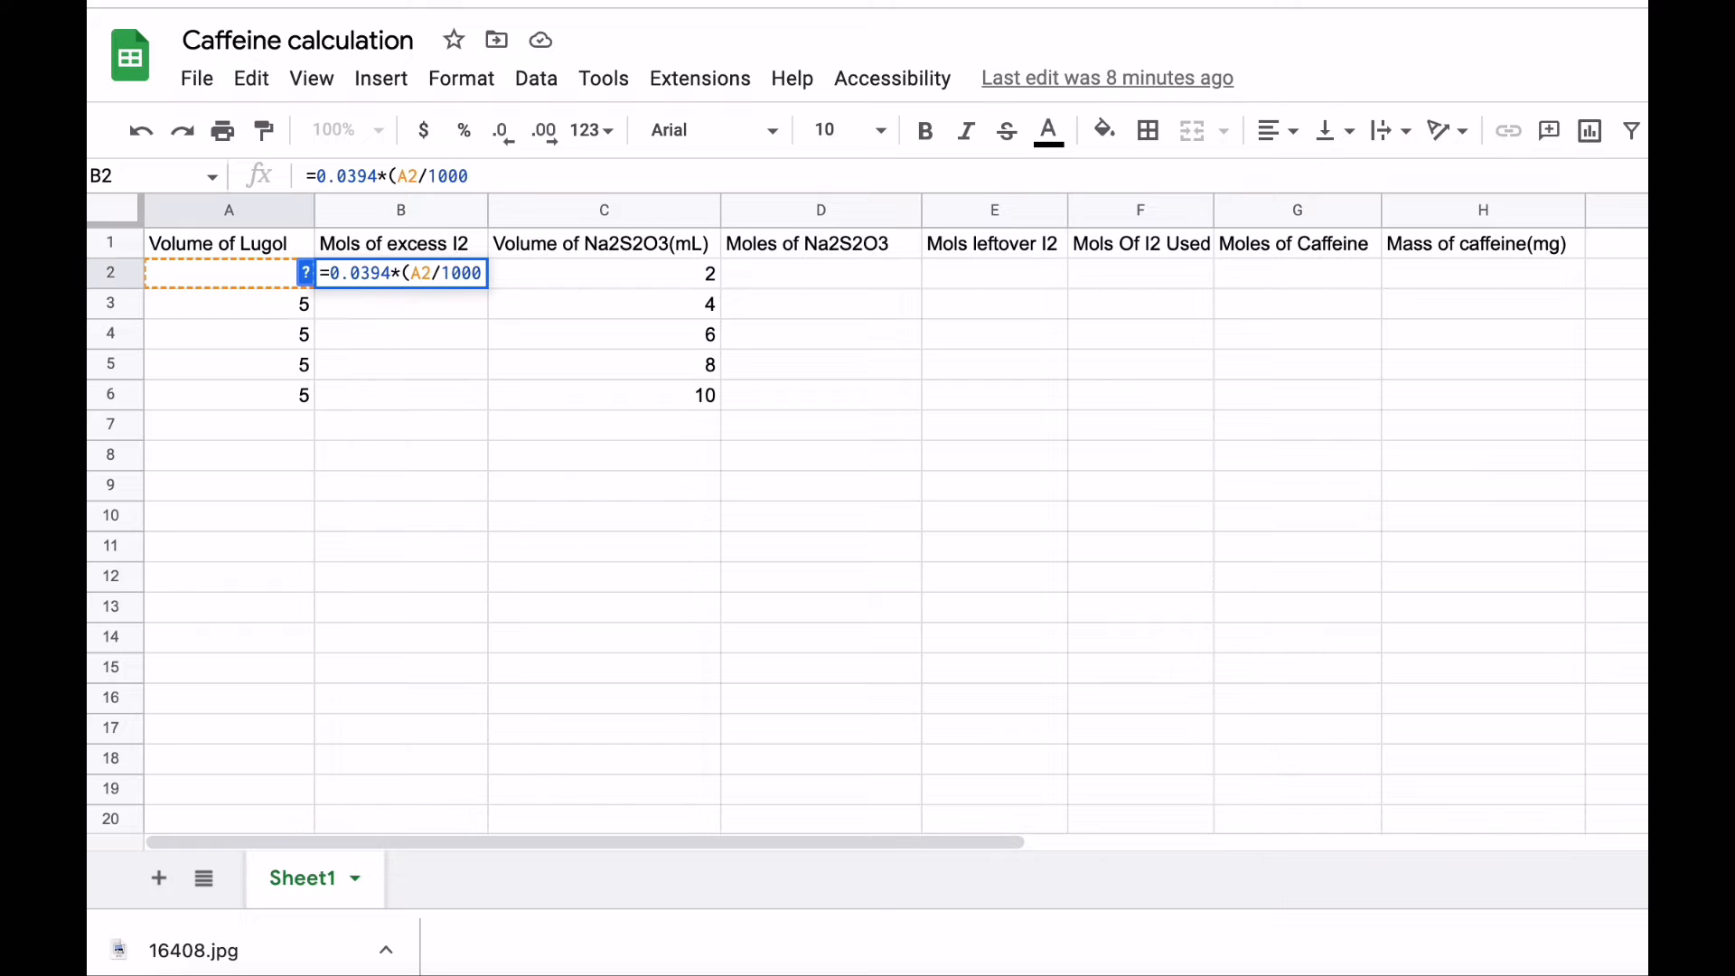
type(")")
key("Return")
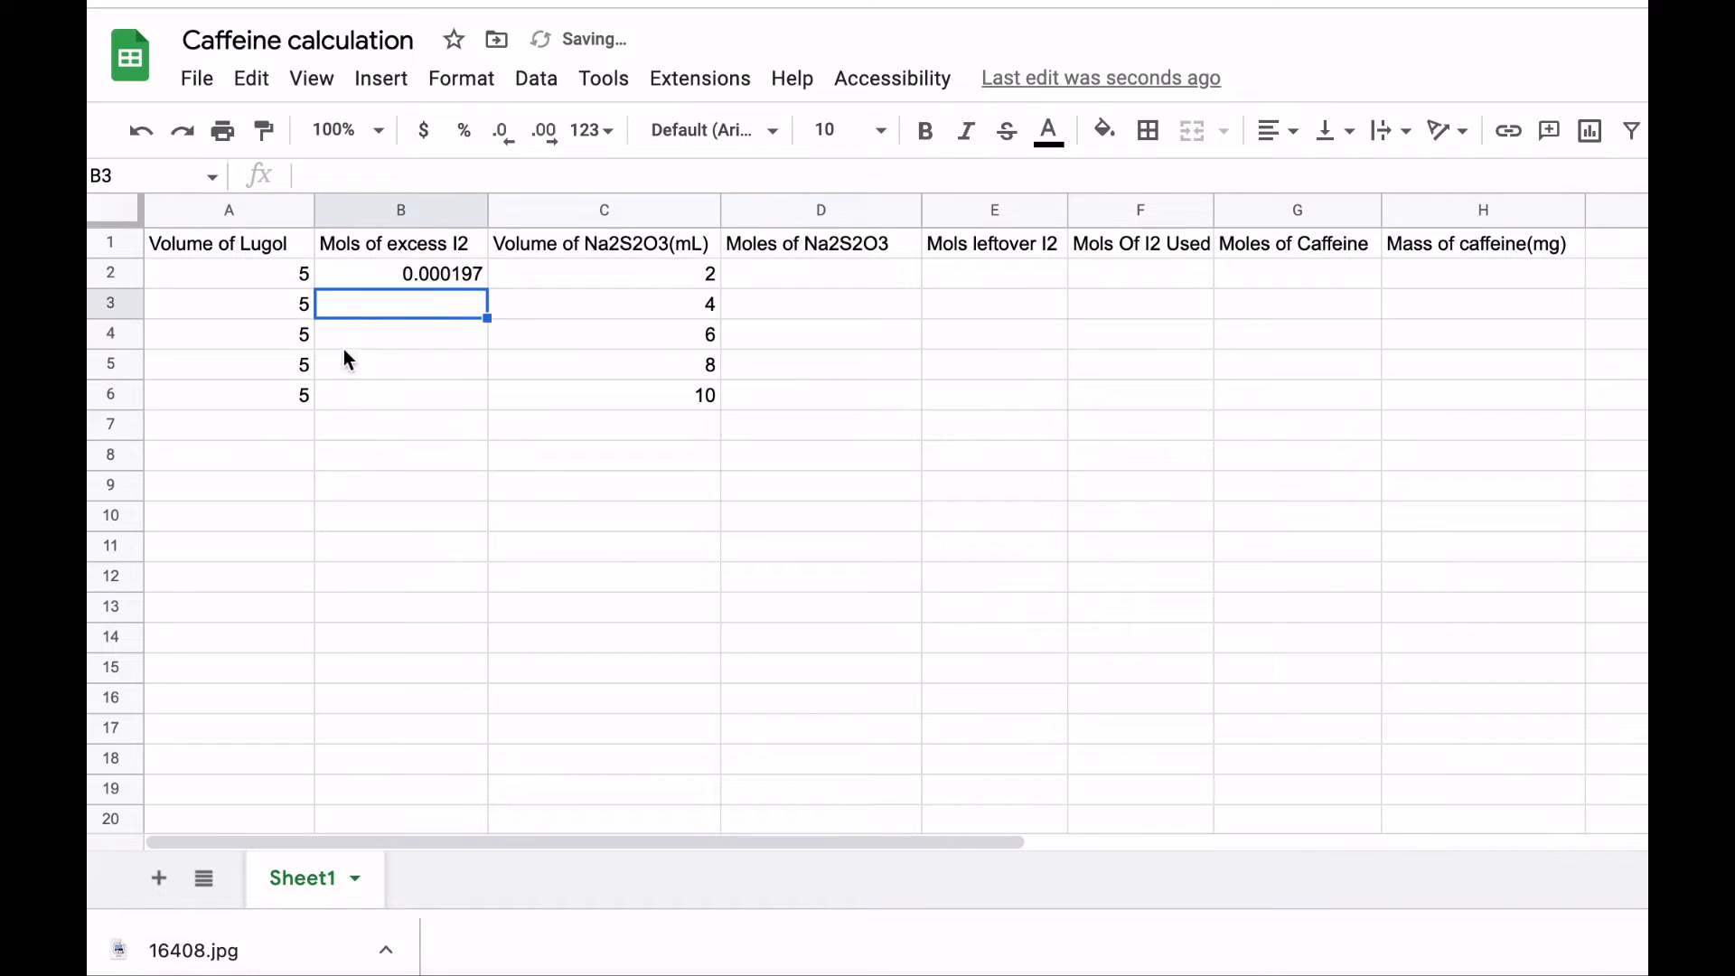
left_click(443, 285)
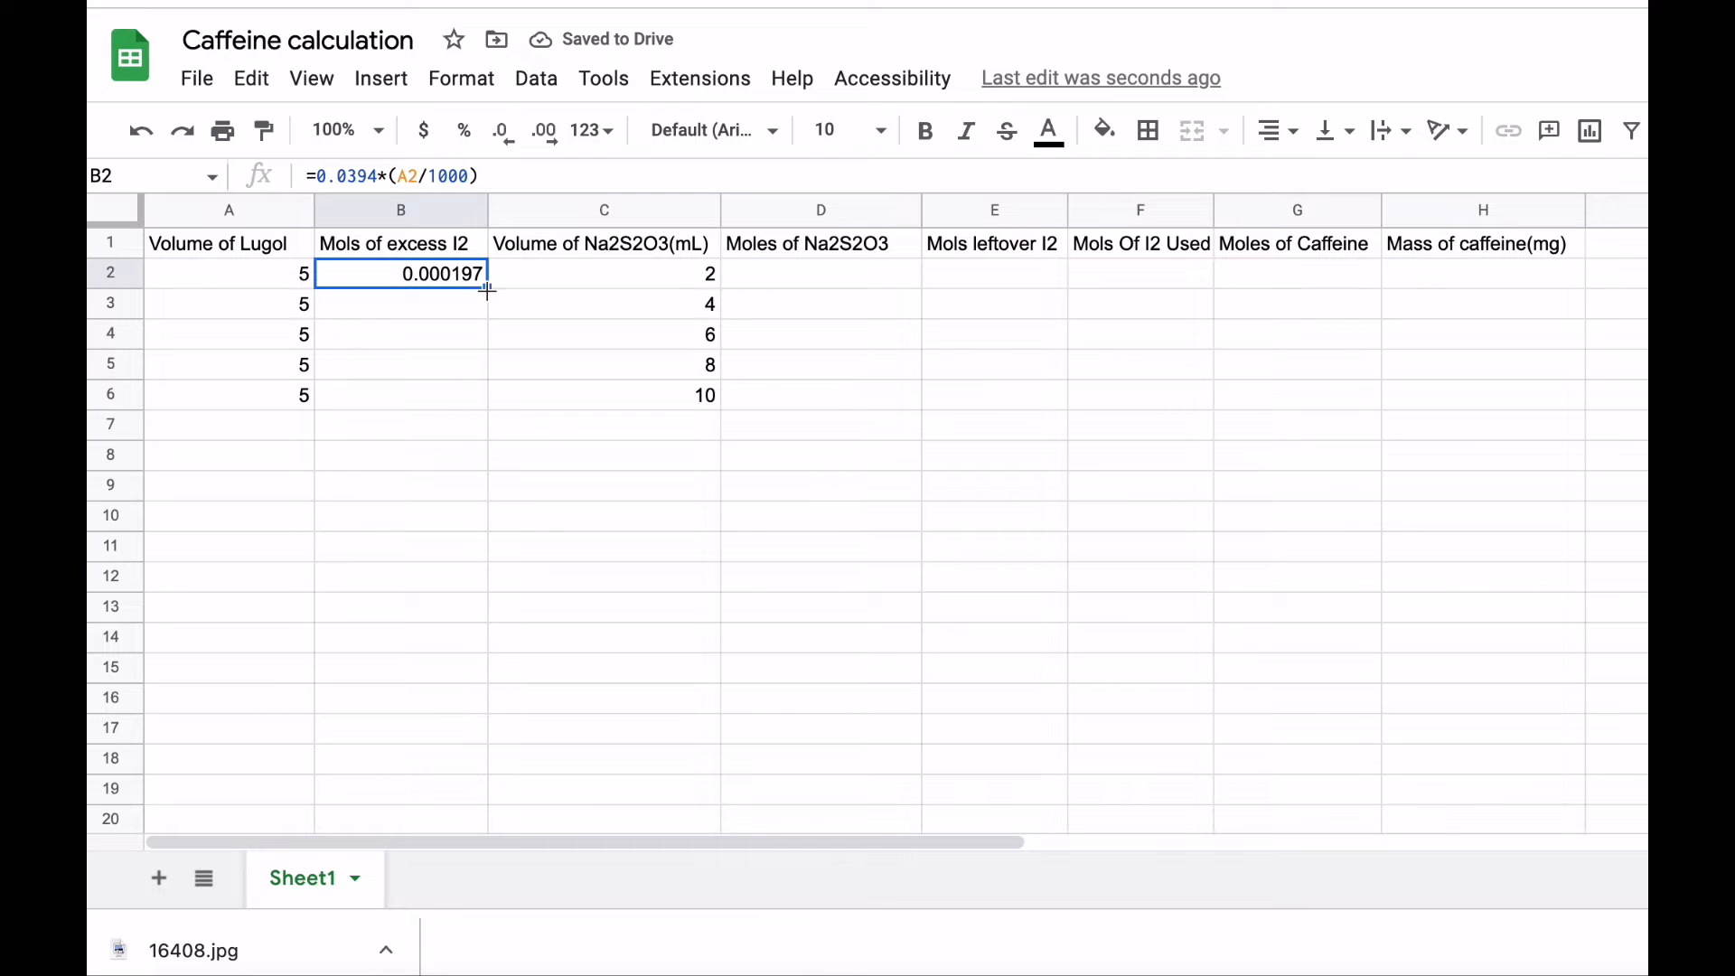
left_click_drag(486, 287, 478, 405)
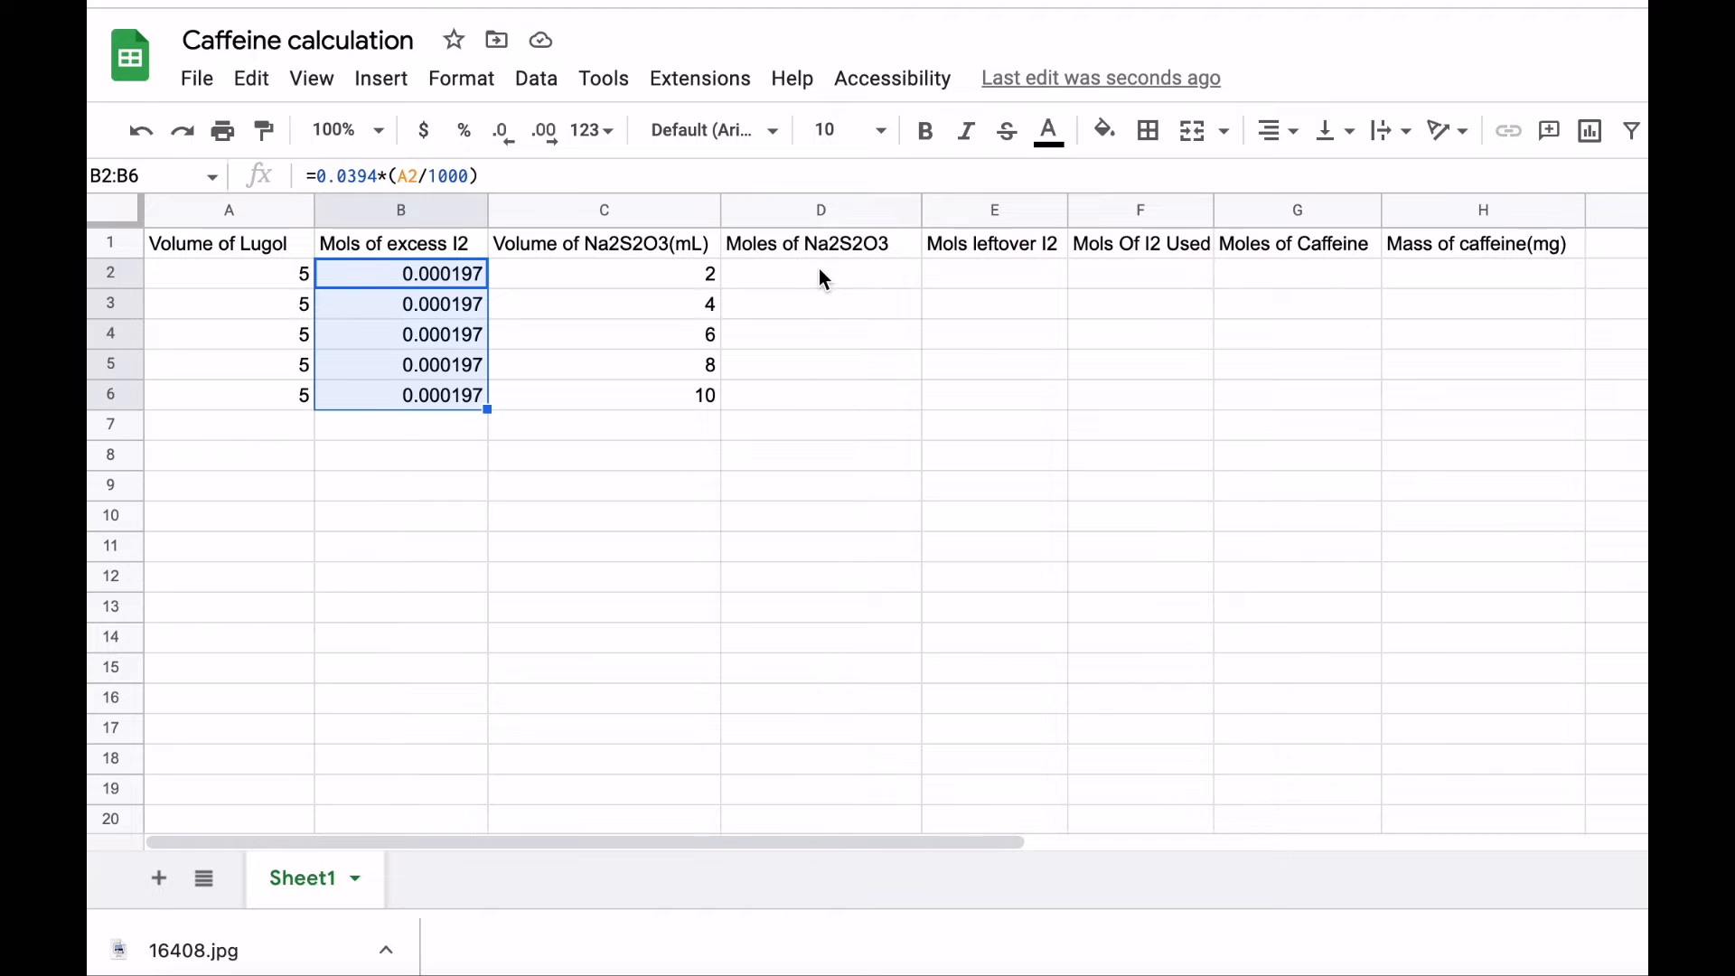
Step: Calculate the moles of Na2S2O3 in D2 with =(C2/1000)*0.02 and accept the suggested autofill for D3:D6
left_click(693, 279)
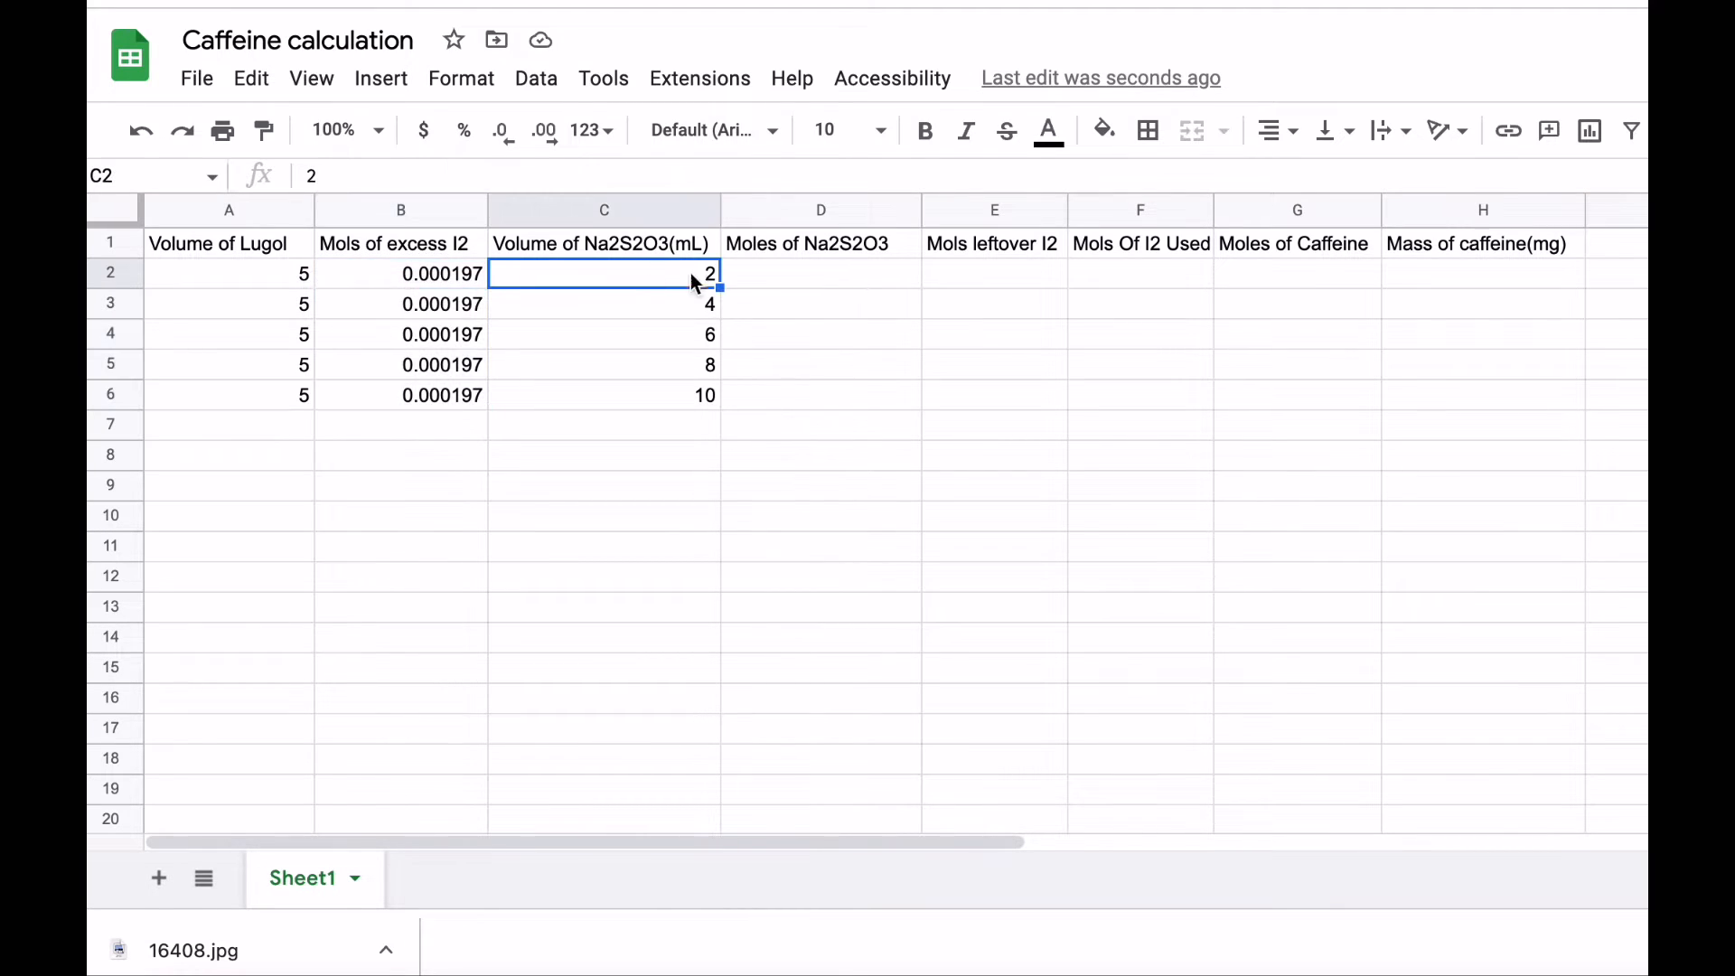
left_click(763, 273)
type("=")
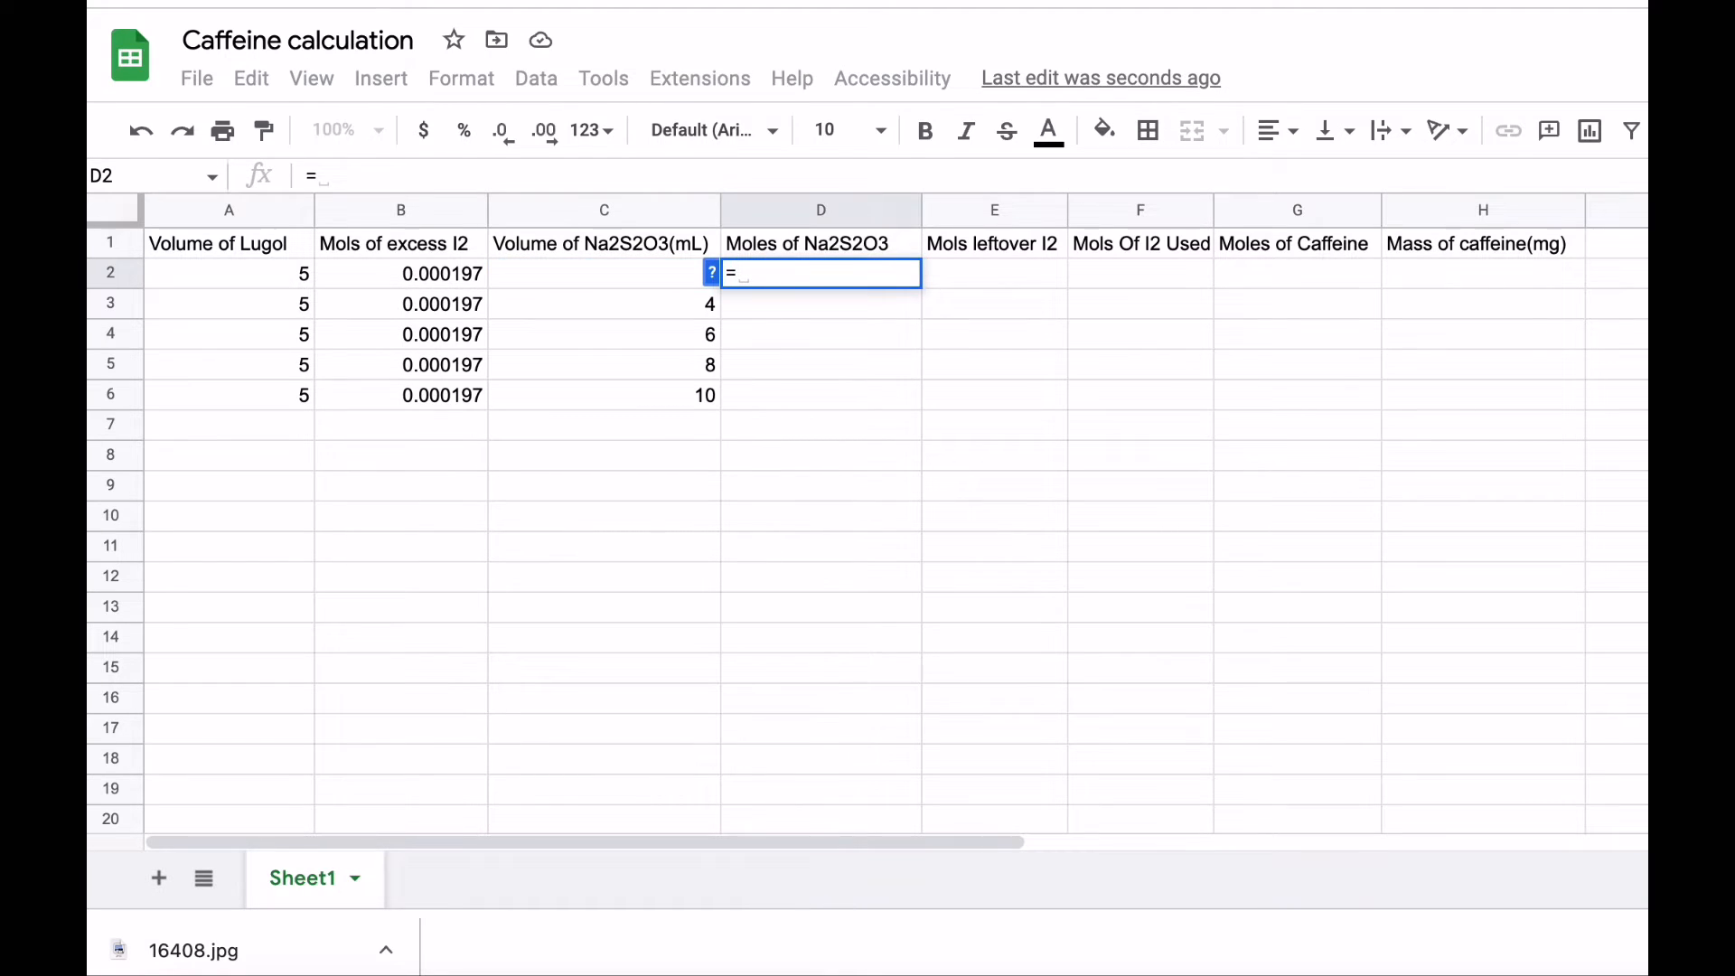
type("(")
left_click(673, 283)
type("/")
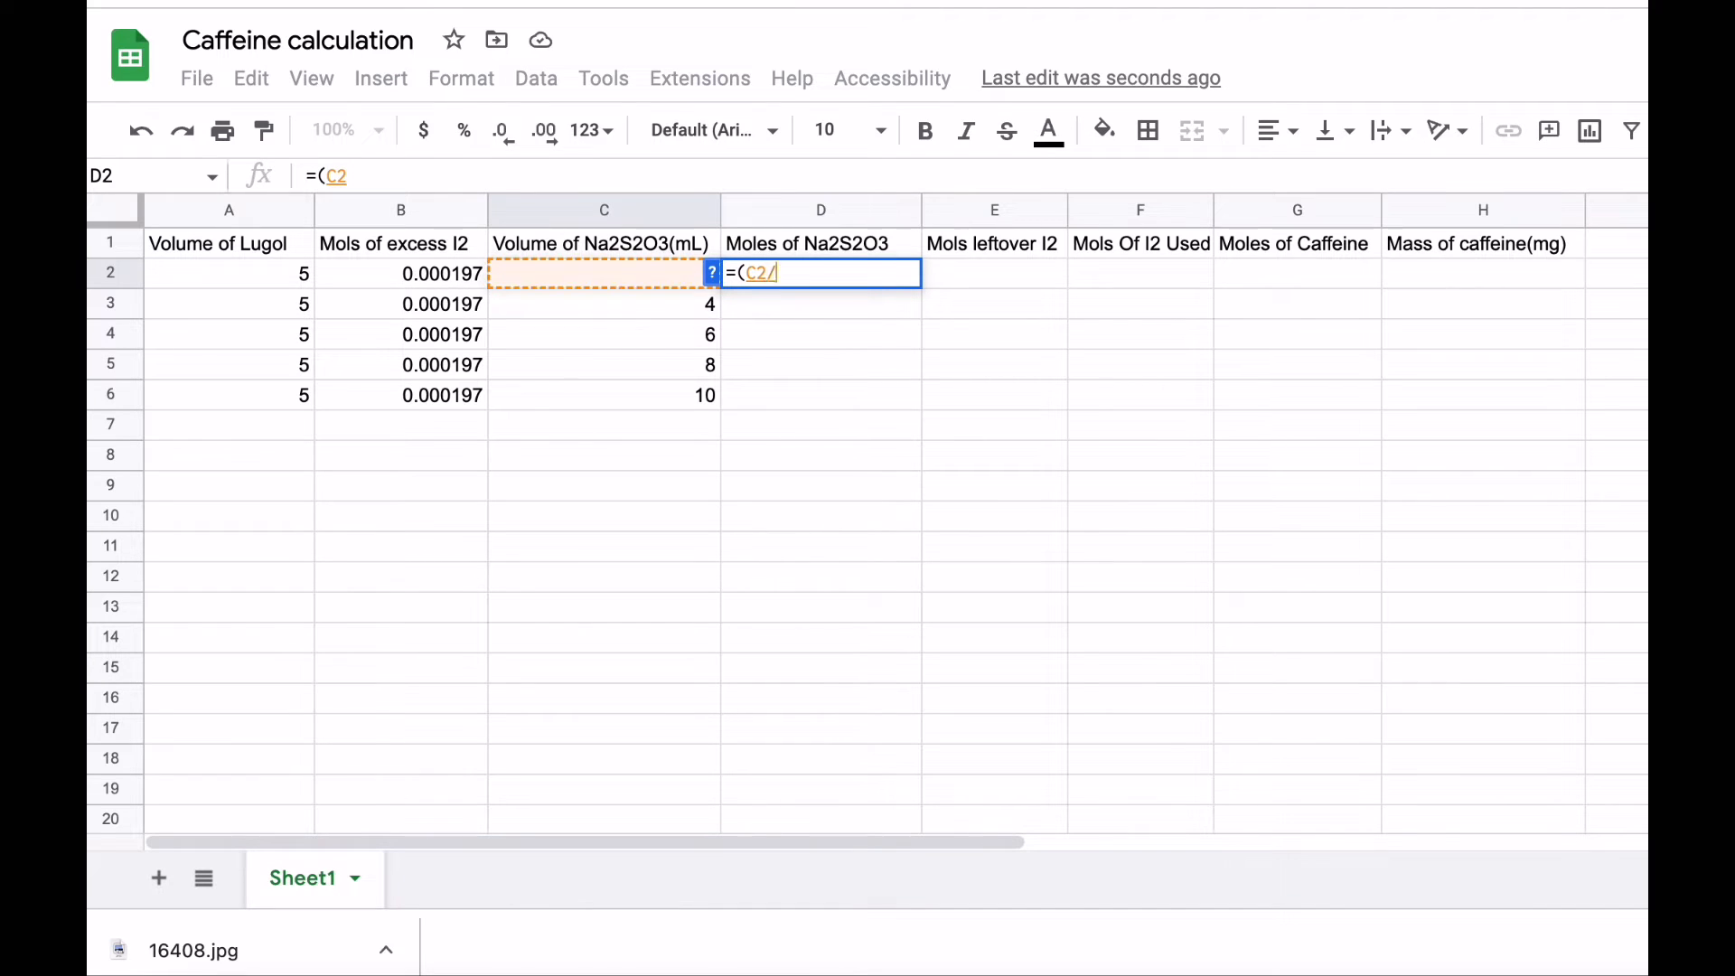
type("1000")
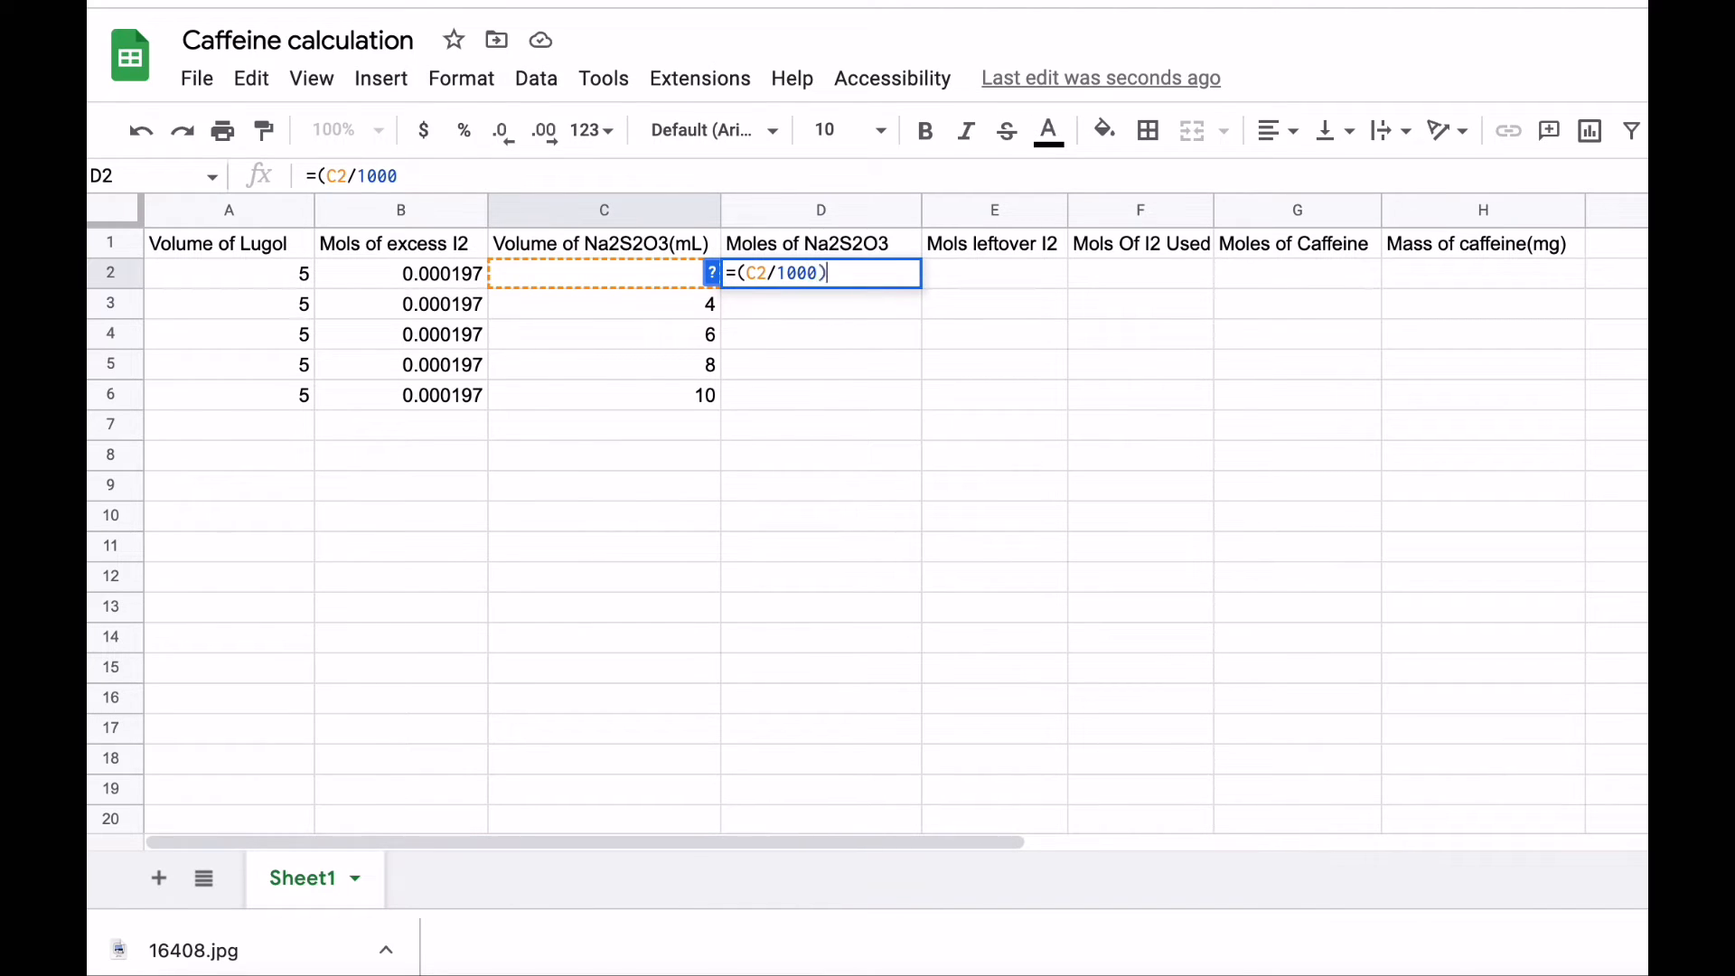
type(")*")
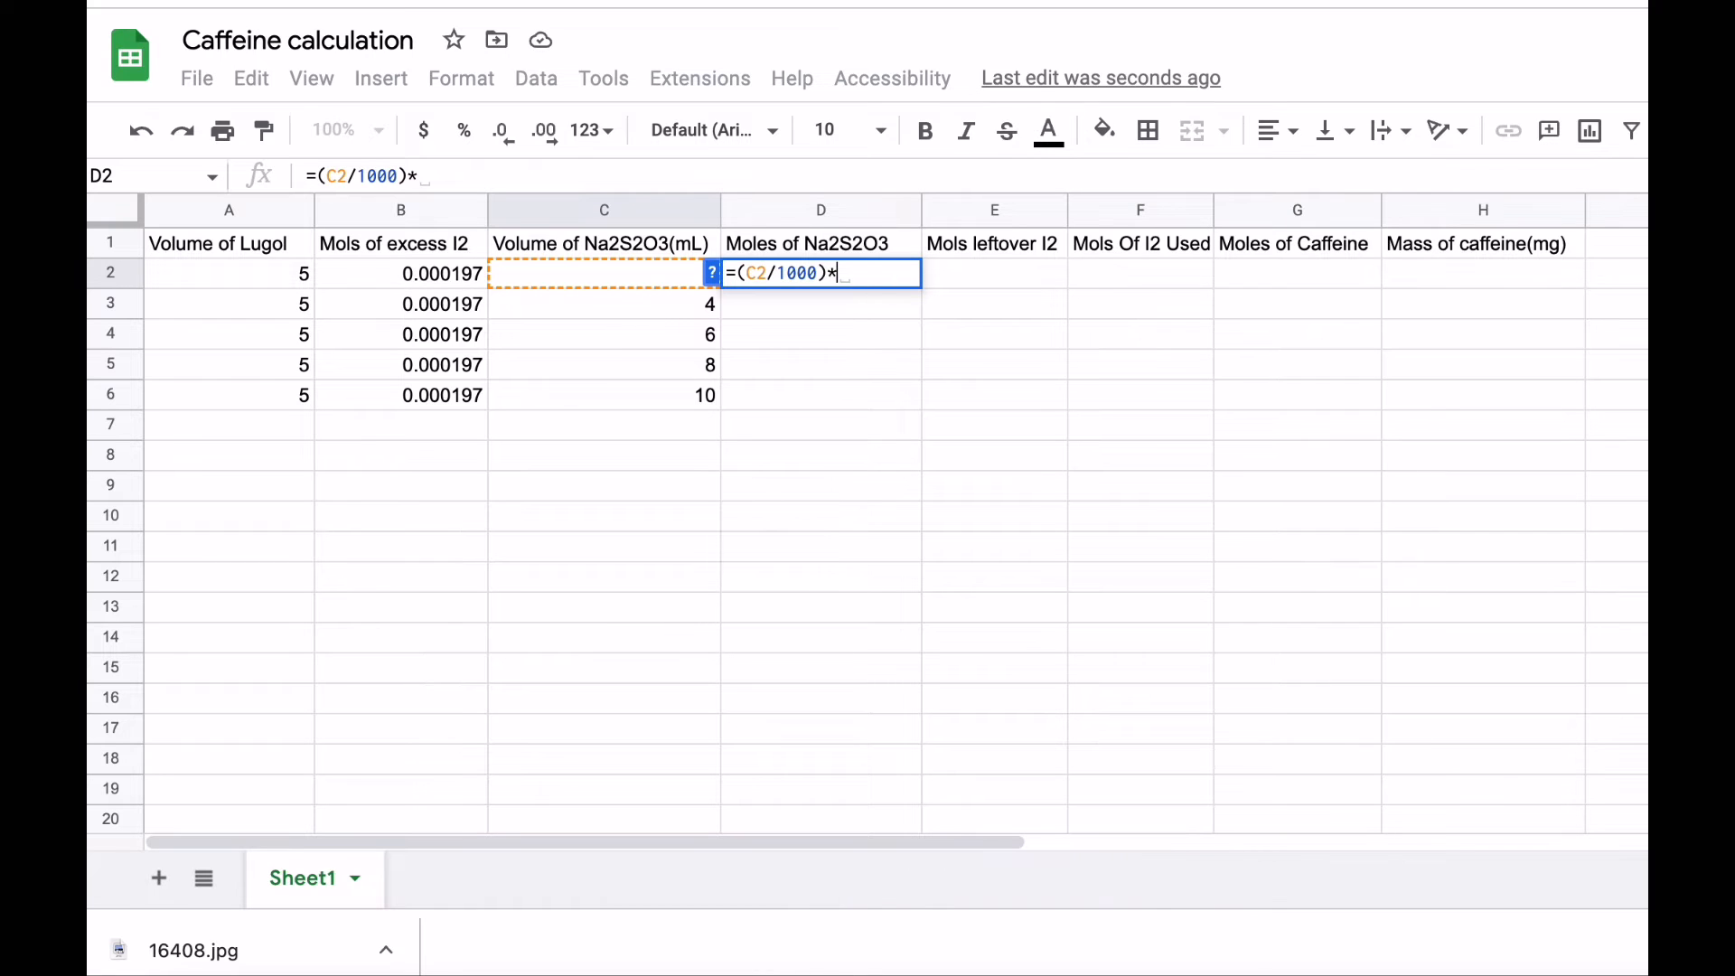
type("0.02")
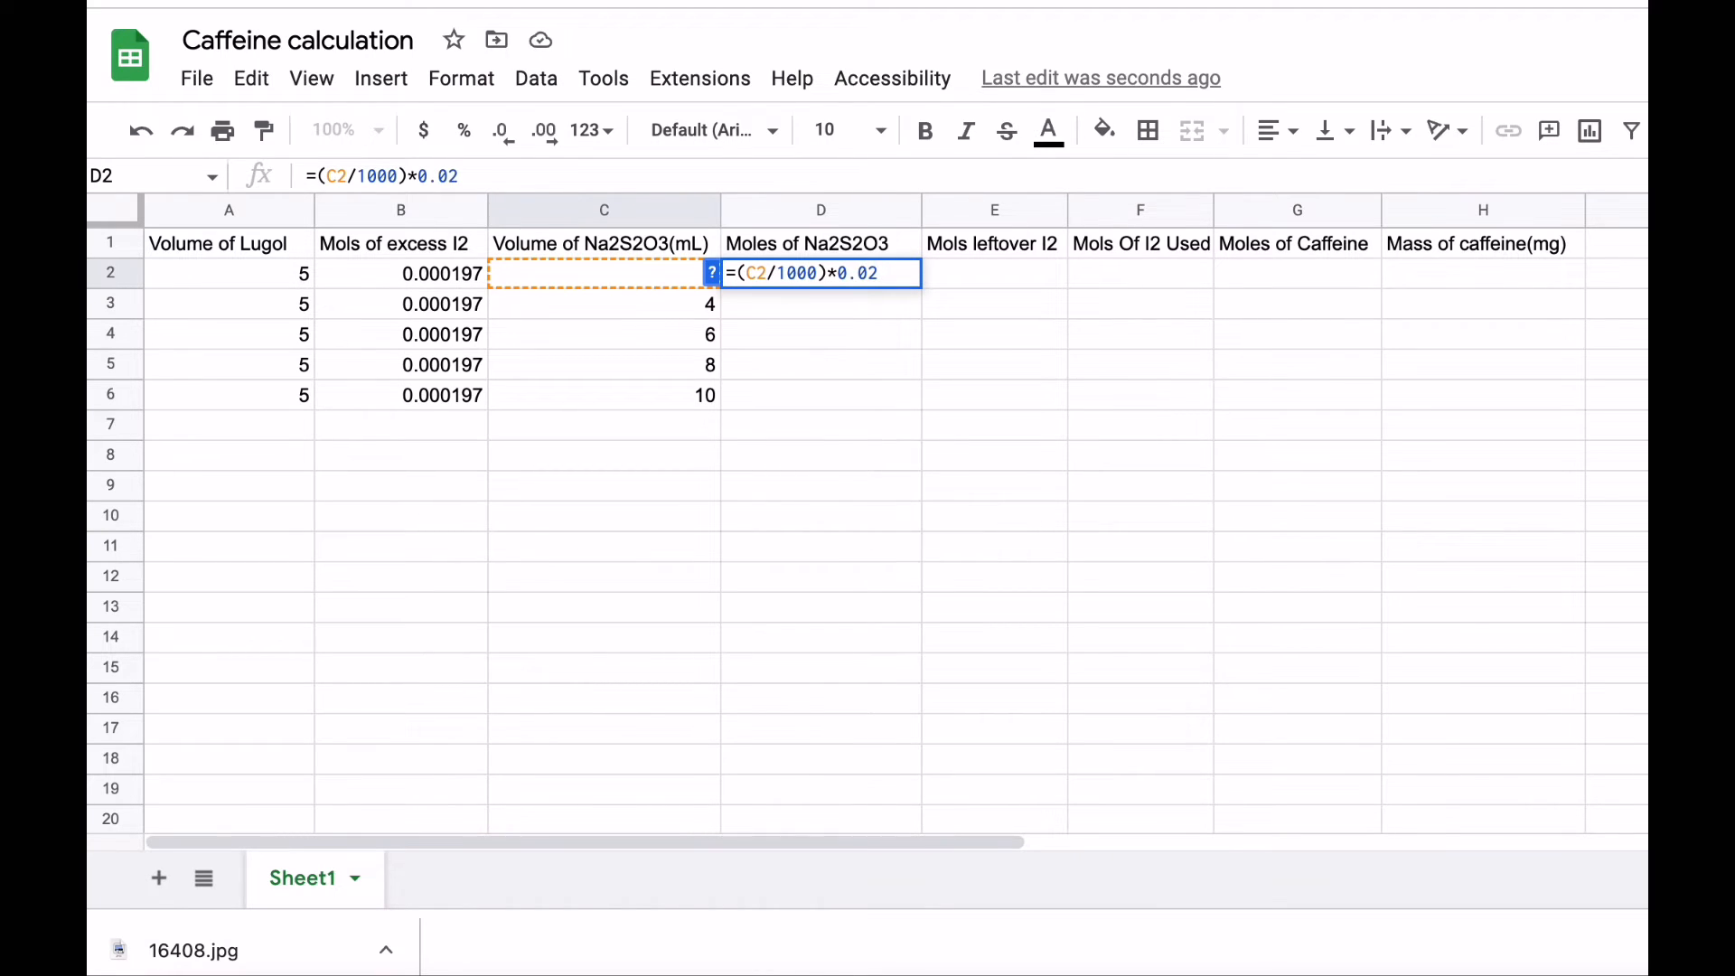
key("Return")
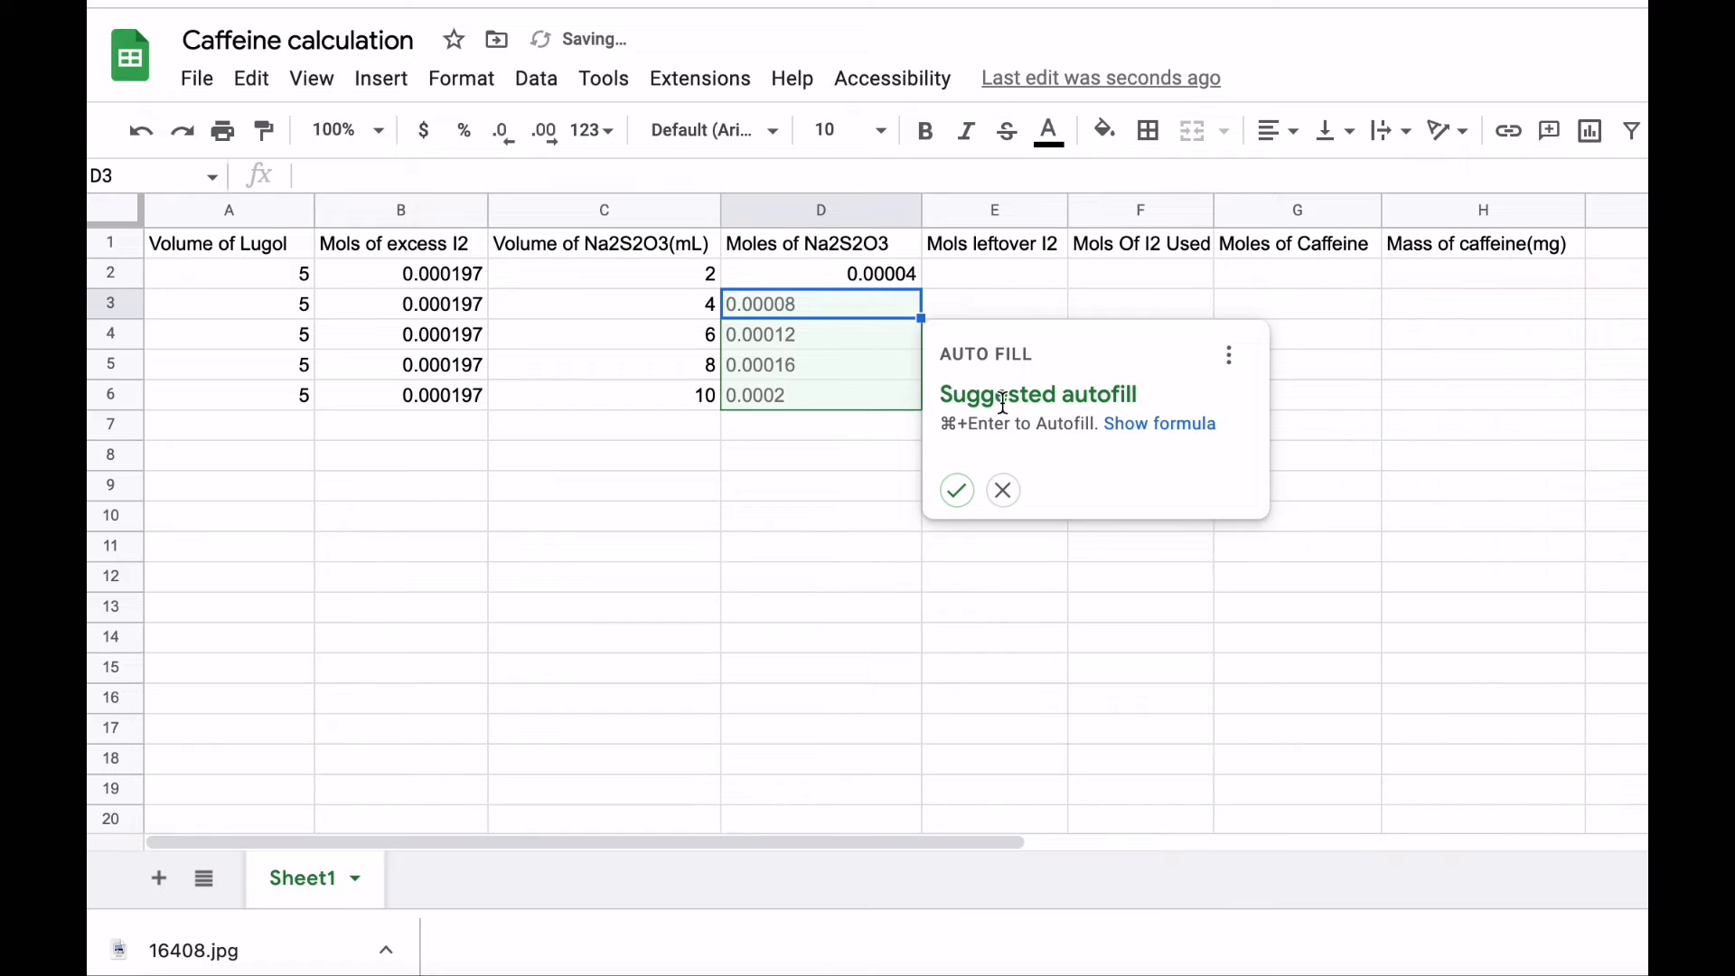
left_click(957, 491)
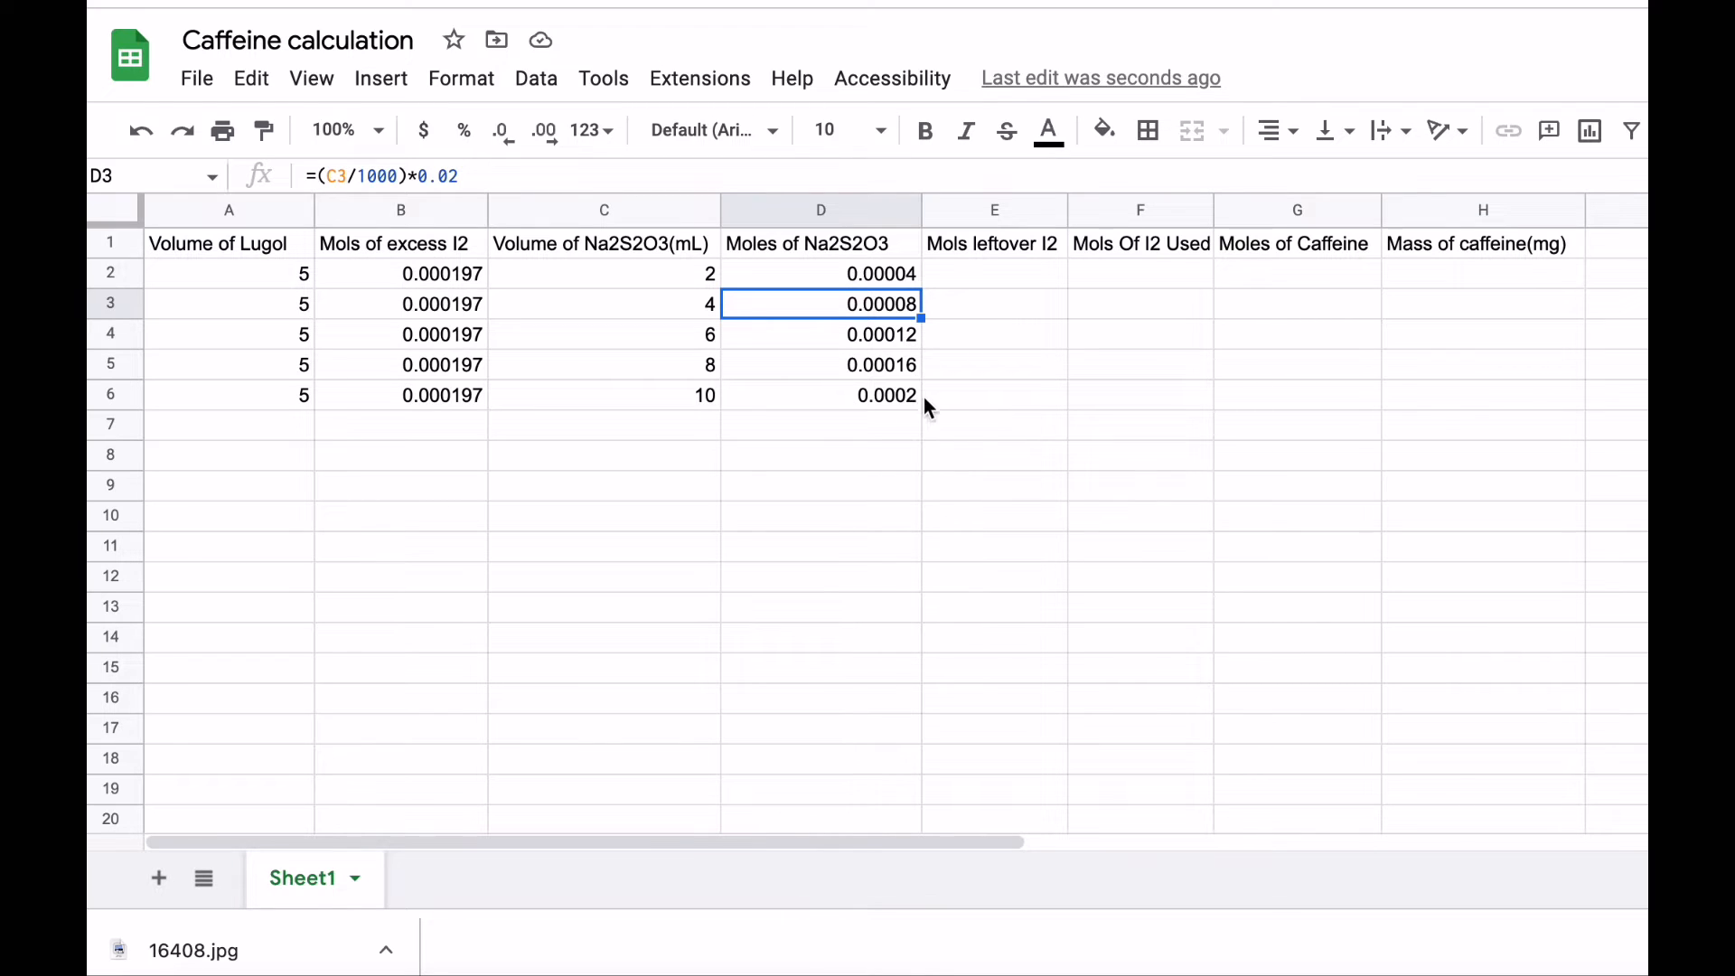
Step: Calculate the mols of leftover I2 in E2 with =D2/2 and accept the suggested autofill for E3:E6
left_click(960, 282)
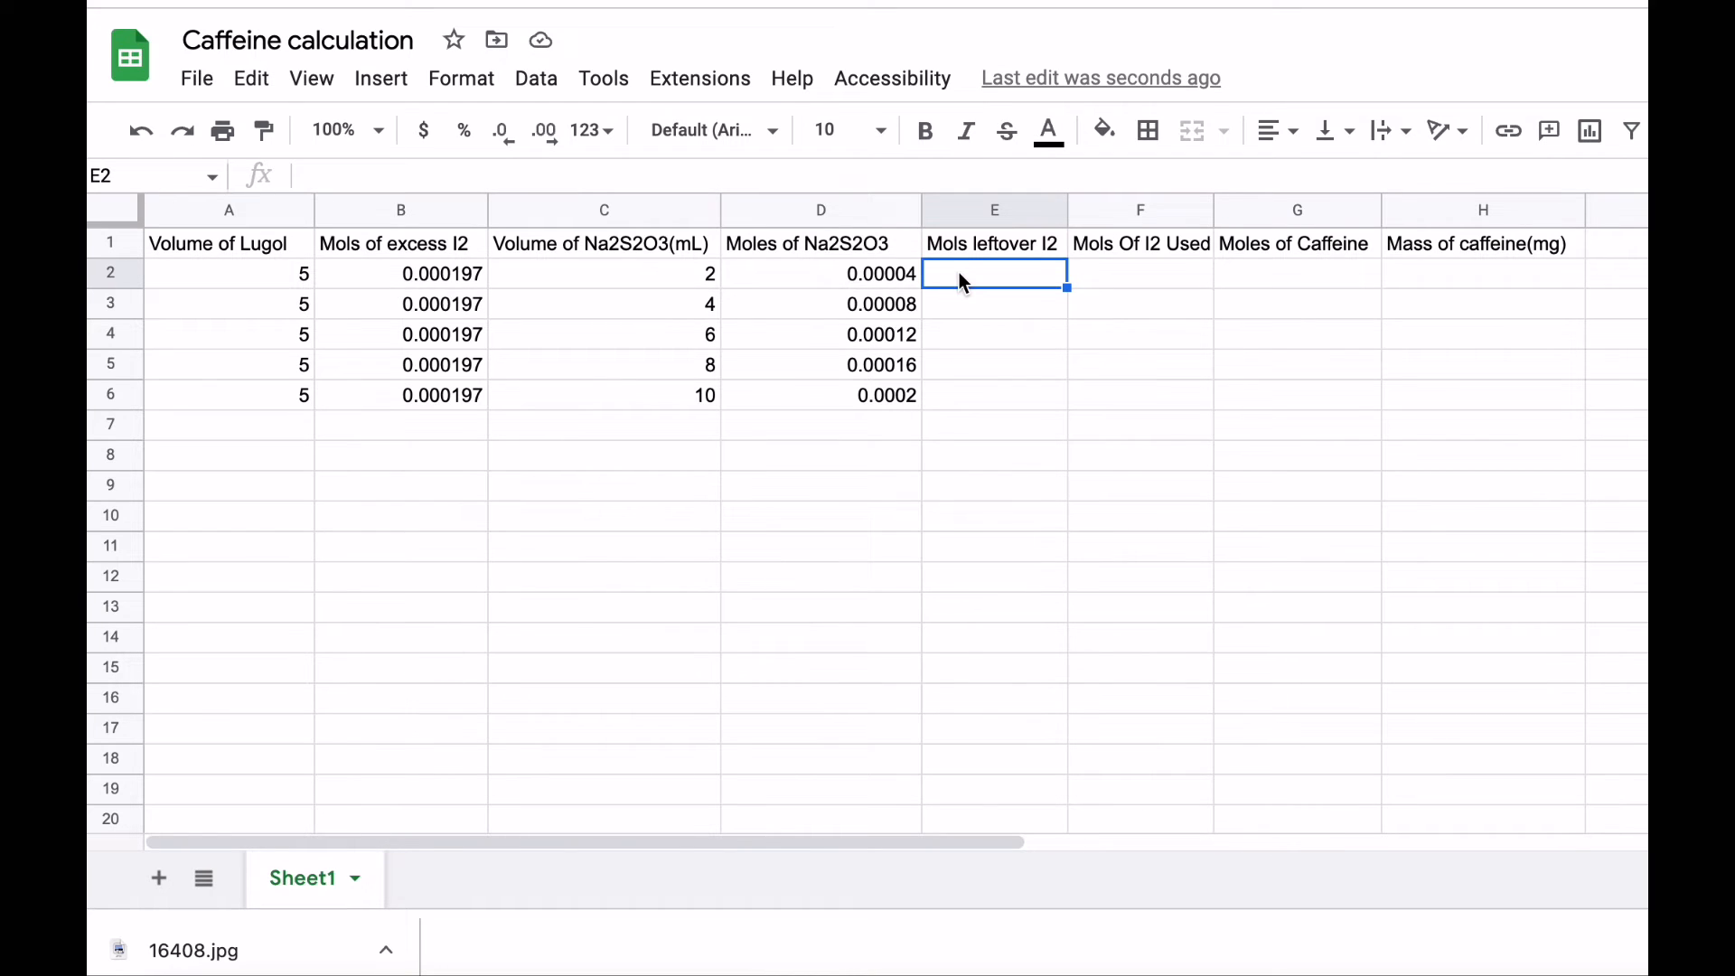
type("=")
left_click(857, 275)
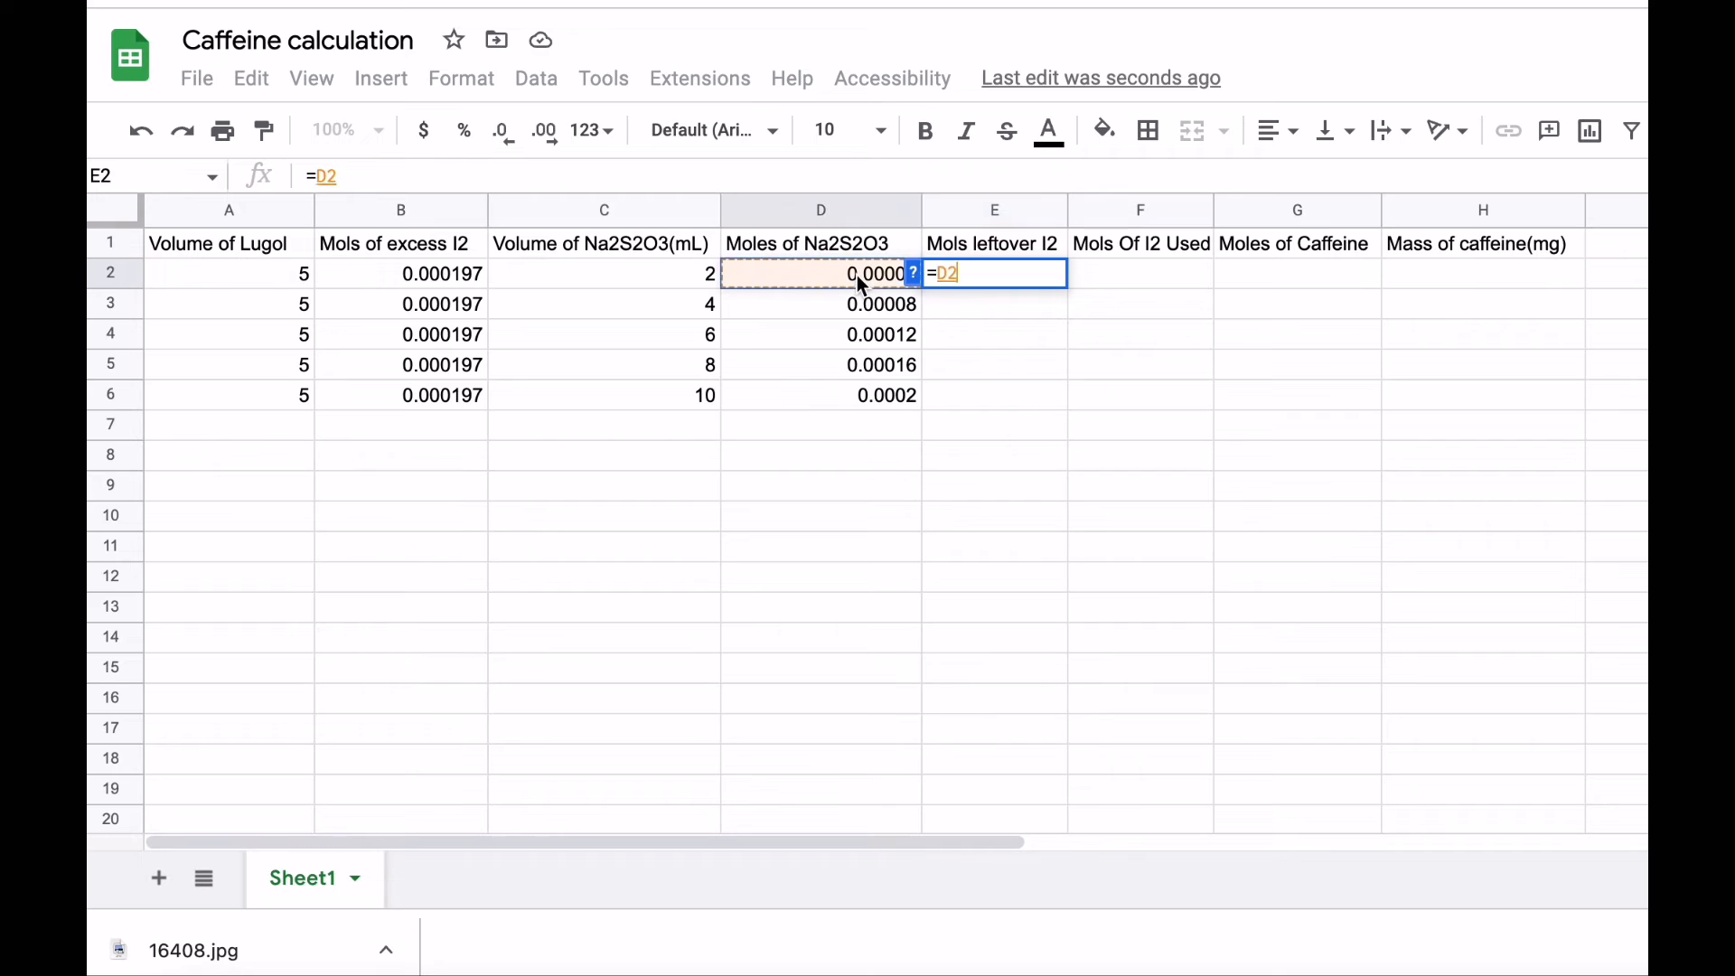
type("/2")
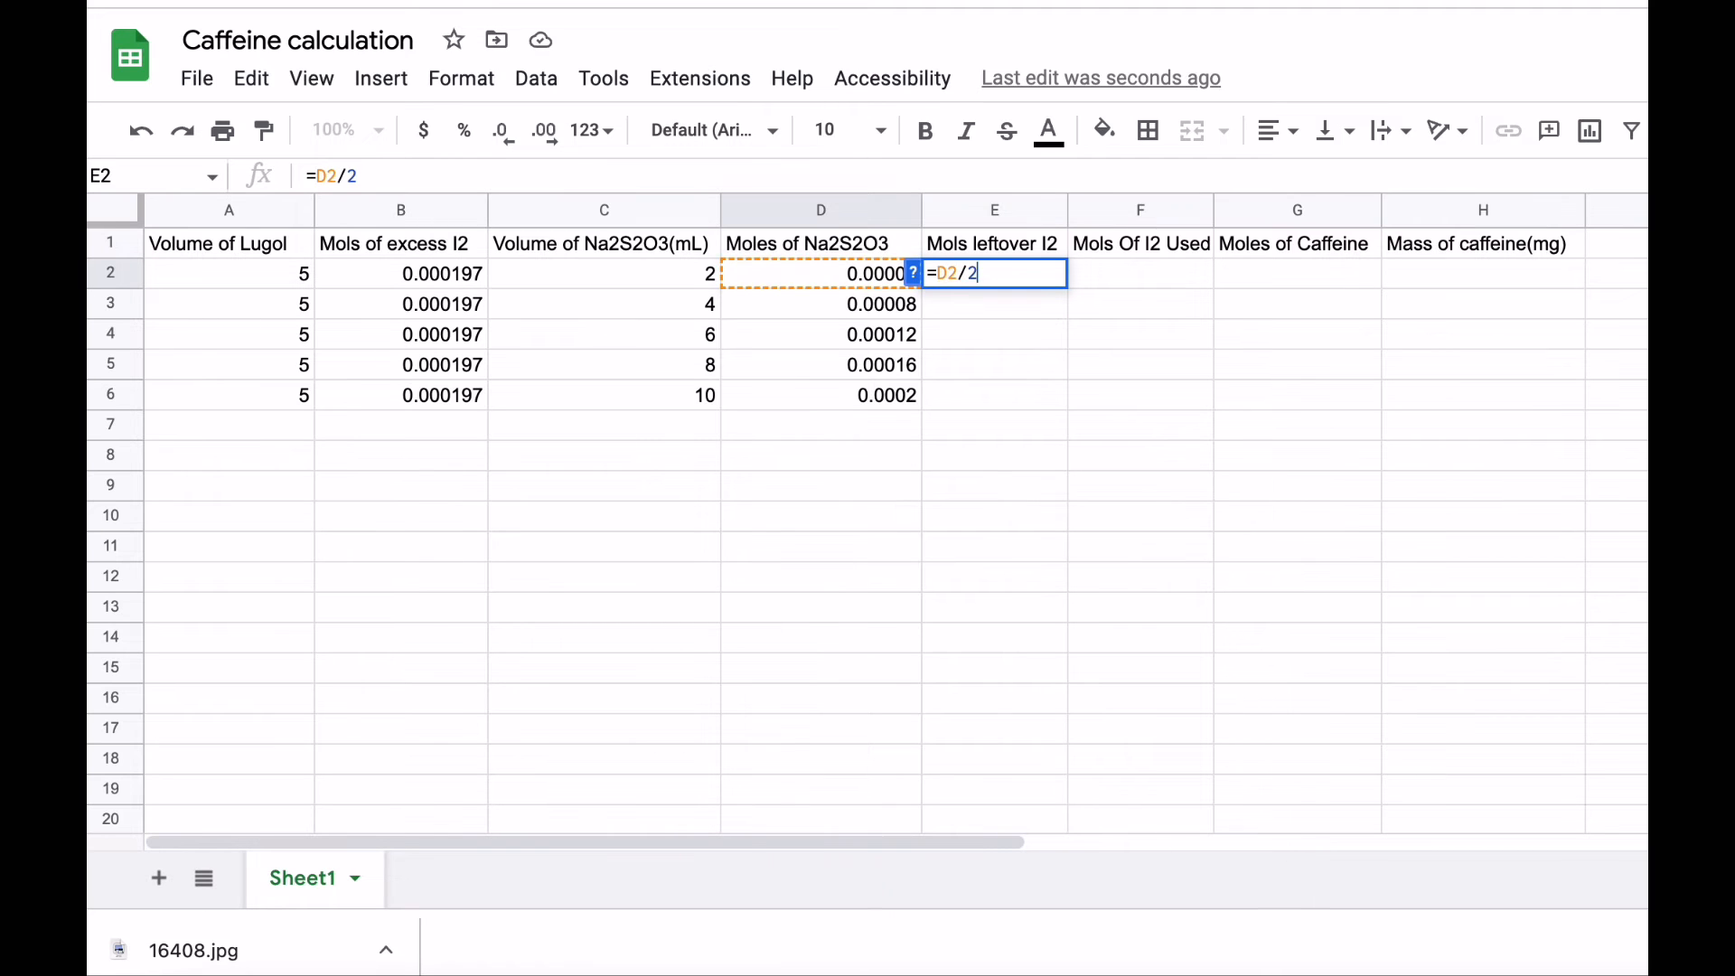
key("Return")
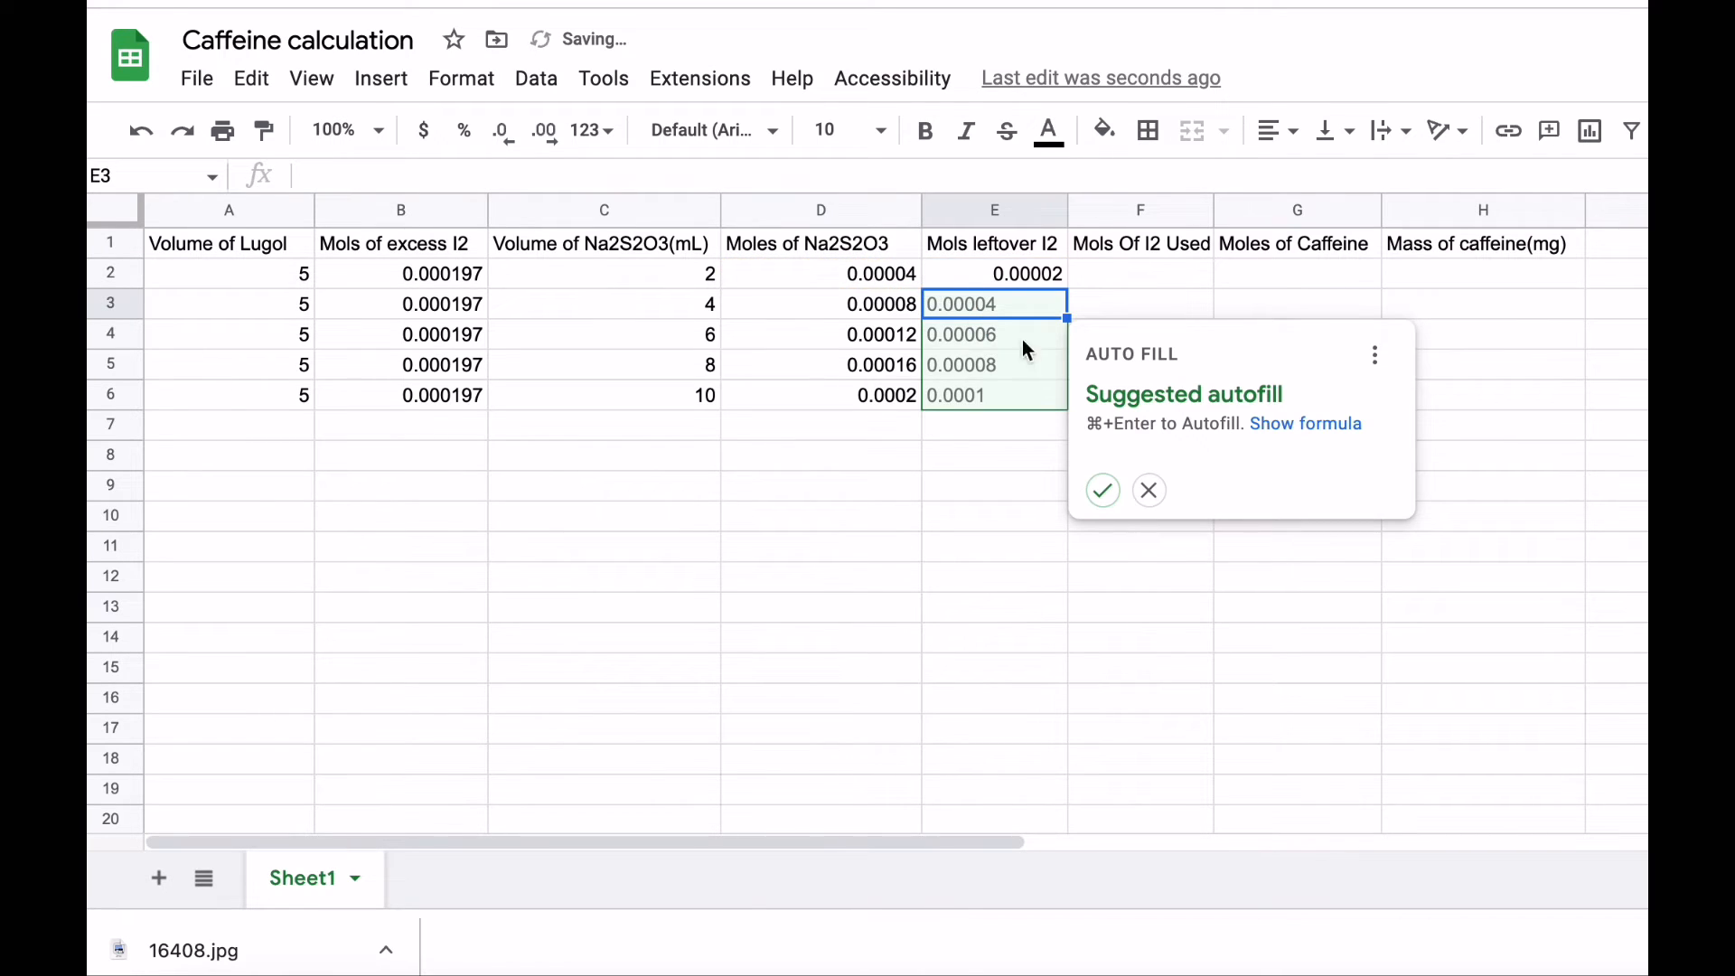
left_click(1104, 494)
Step: Calculate the mols of I2 used in F2 with =B2-E2 and accept the suggested autofill for F3:F6
left_click(1140, 273)
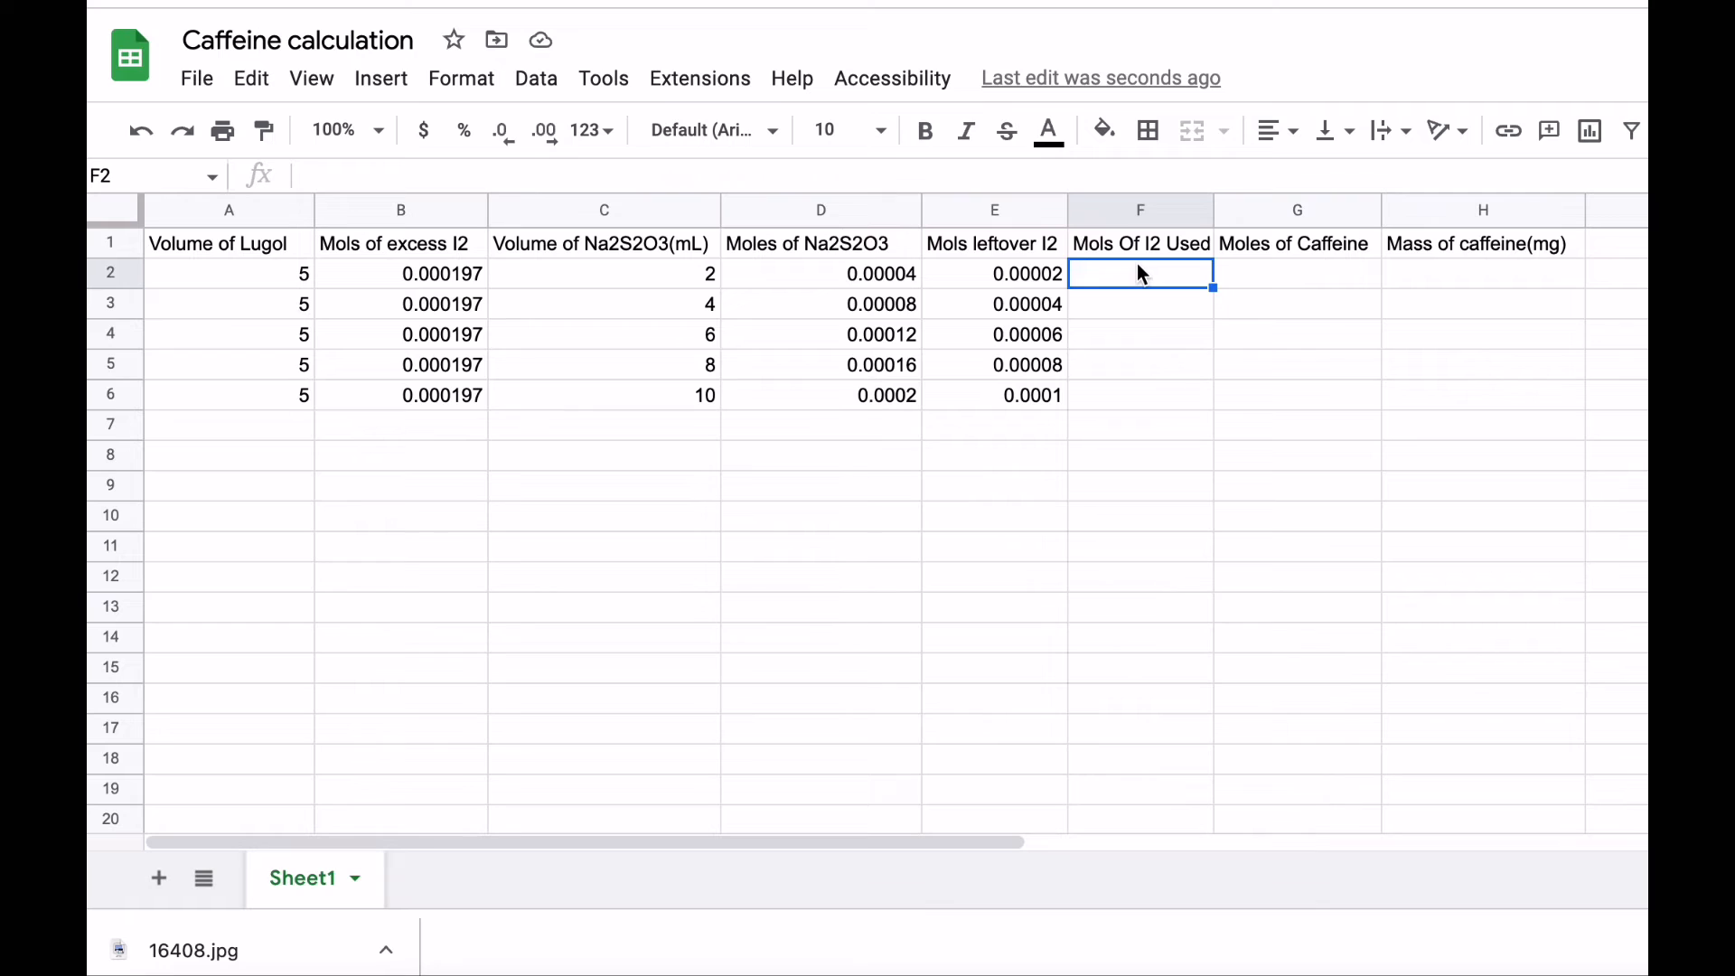
type("=")
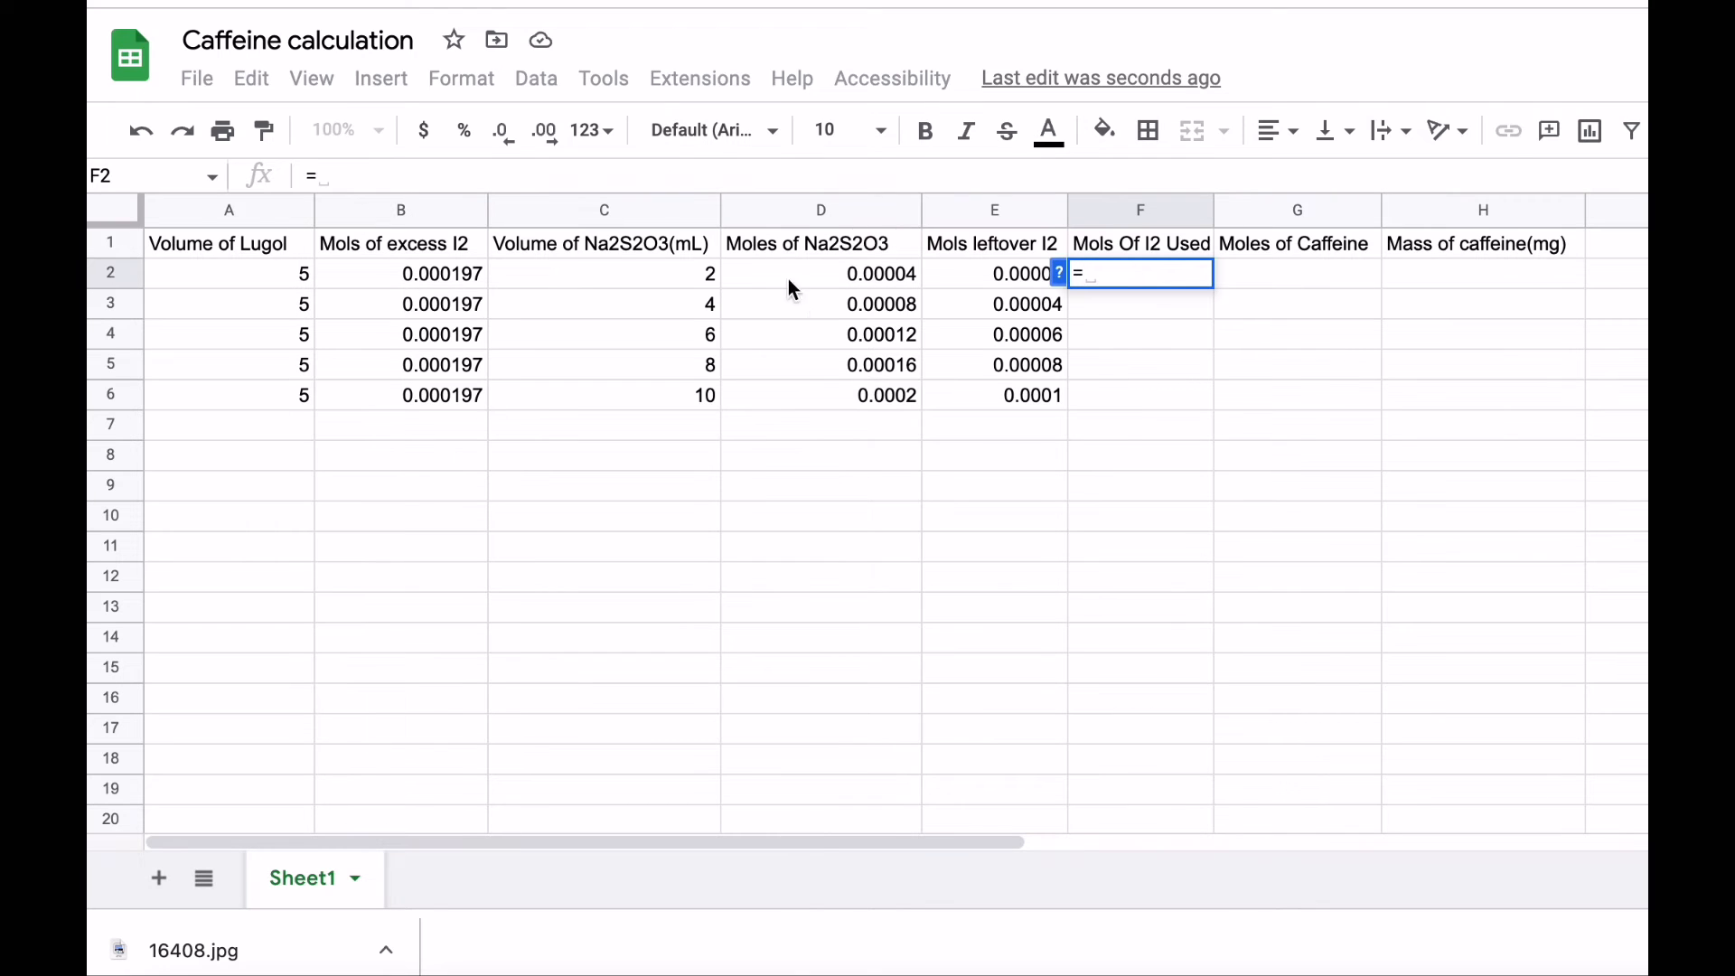
left_click(441, 277)
type("-")
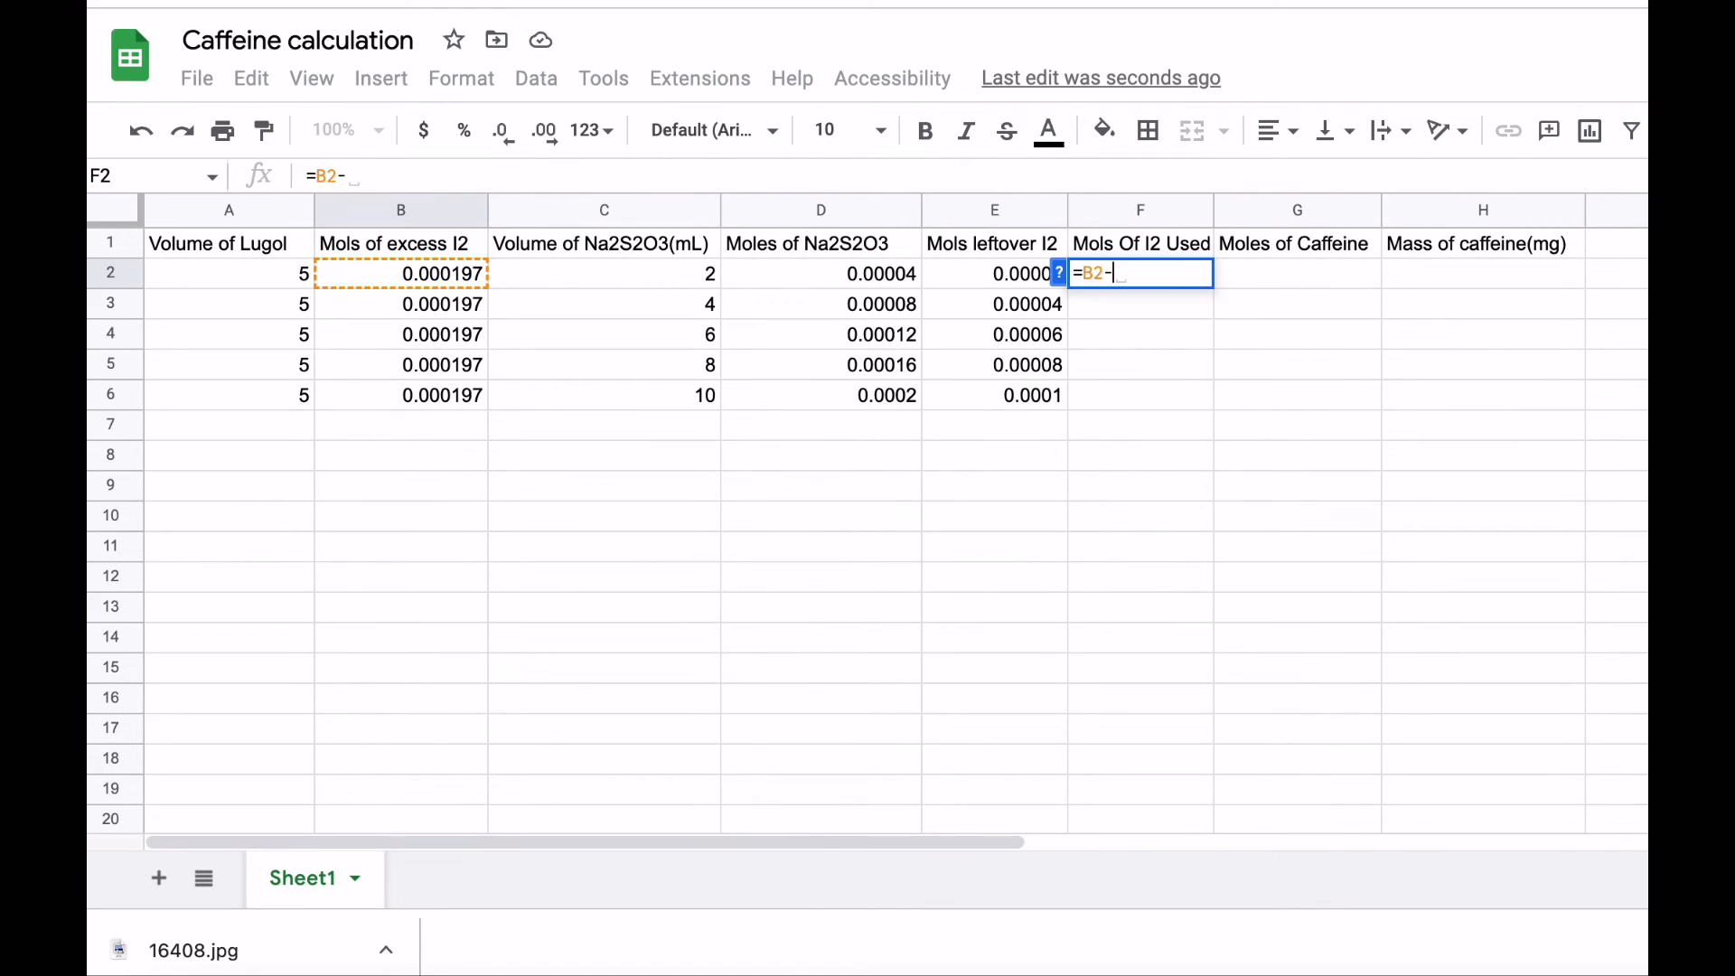
left_click(987, 276)
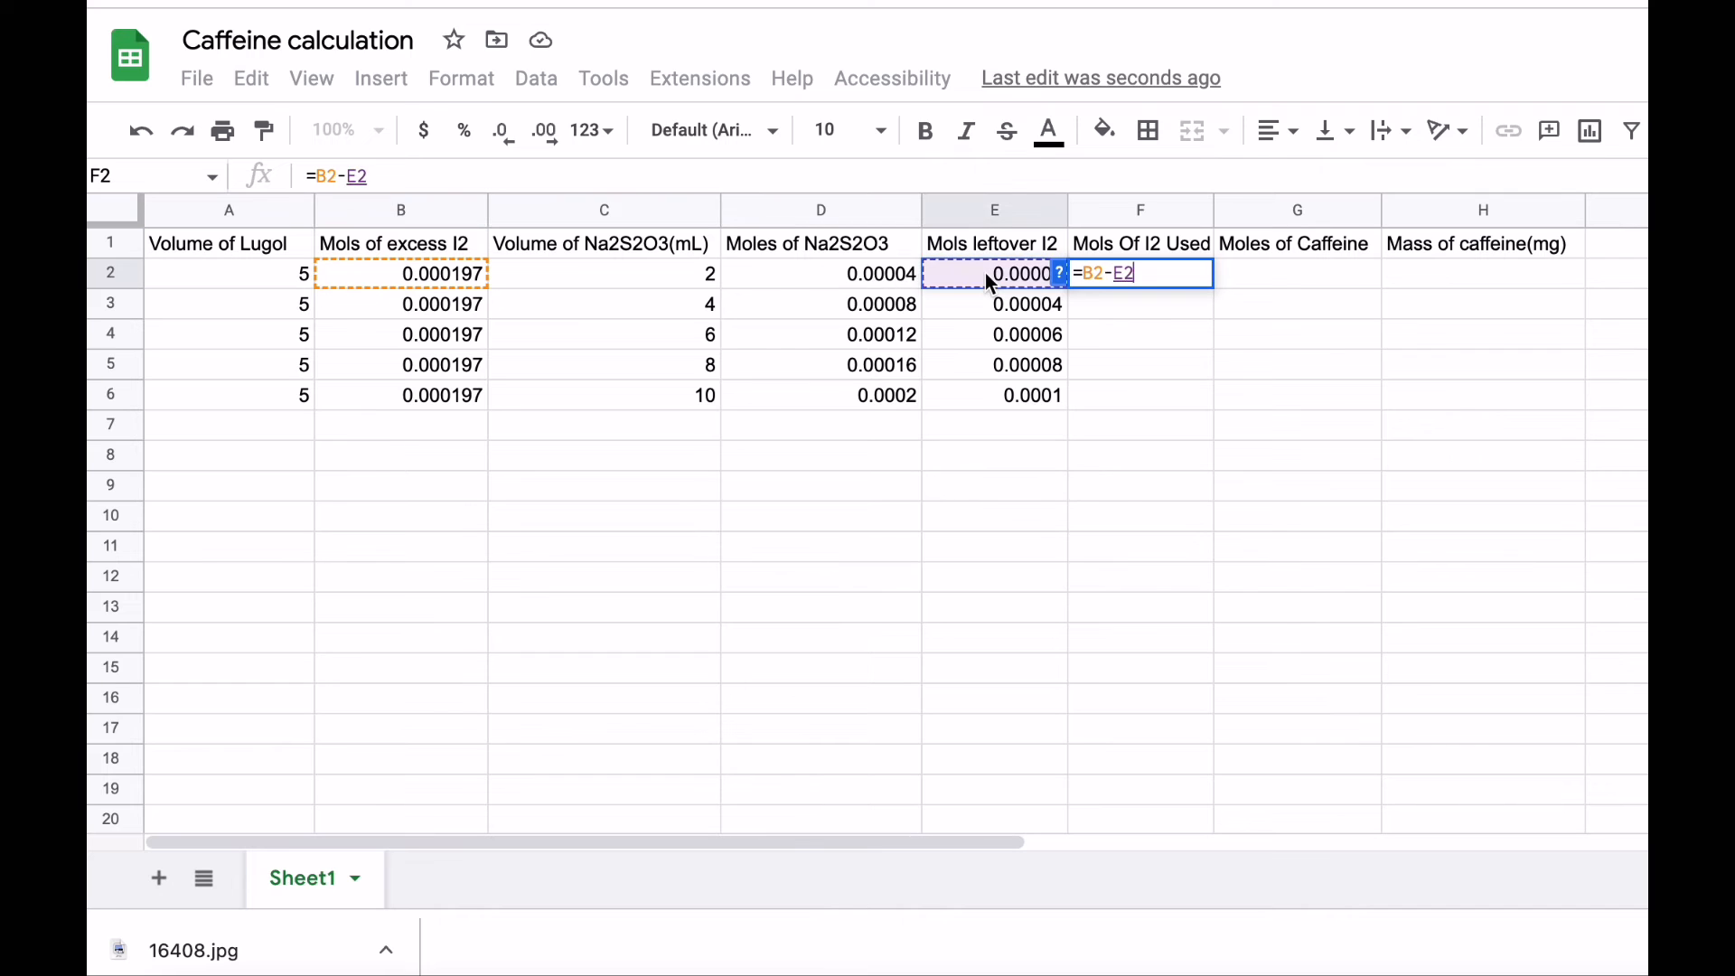
key("Return")
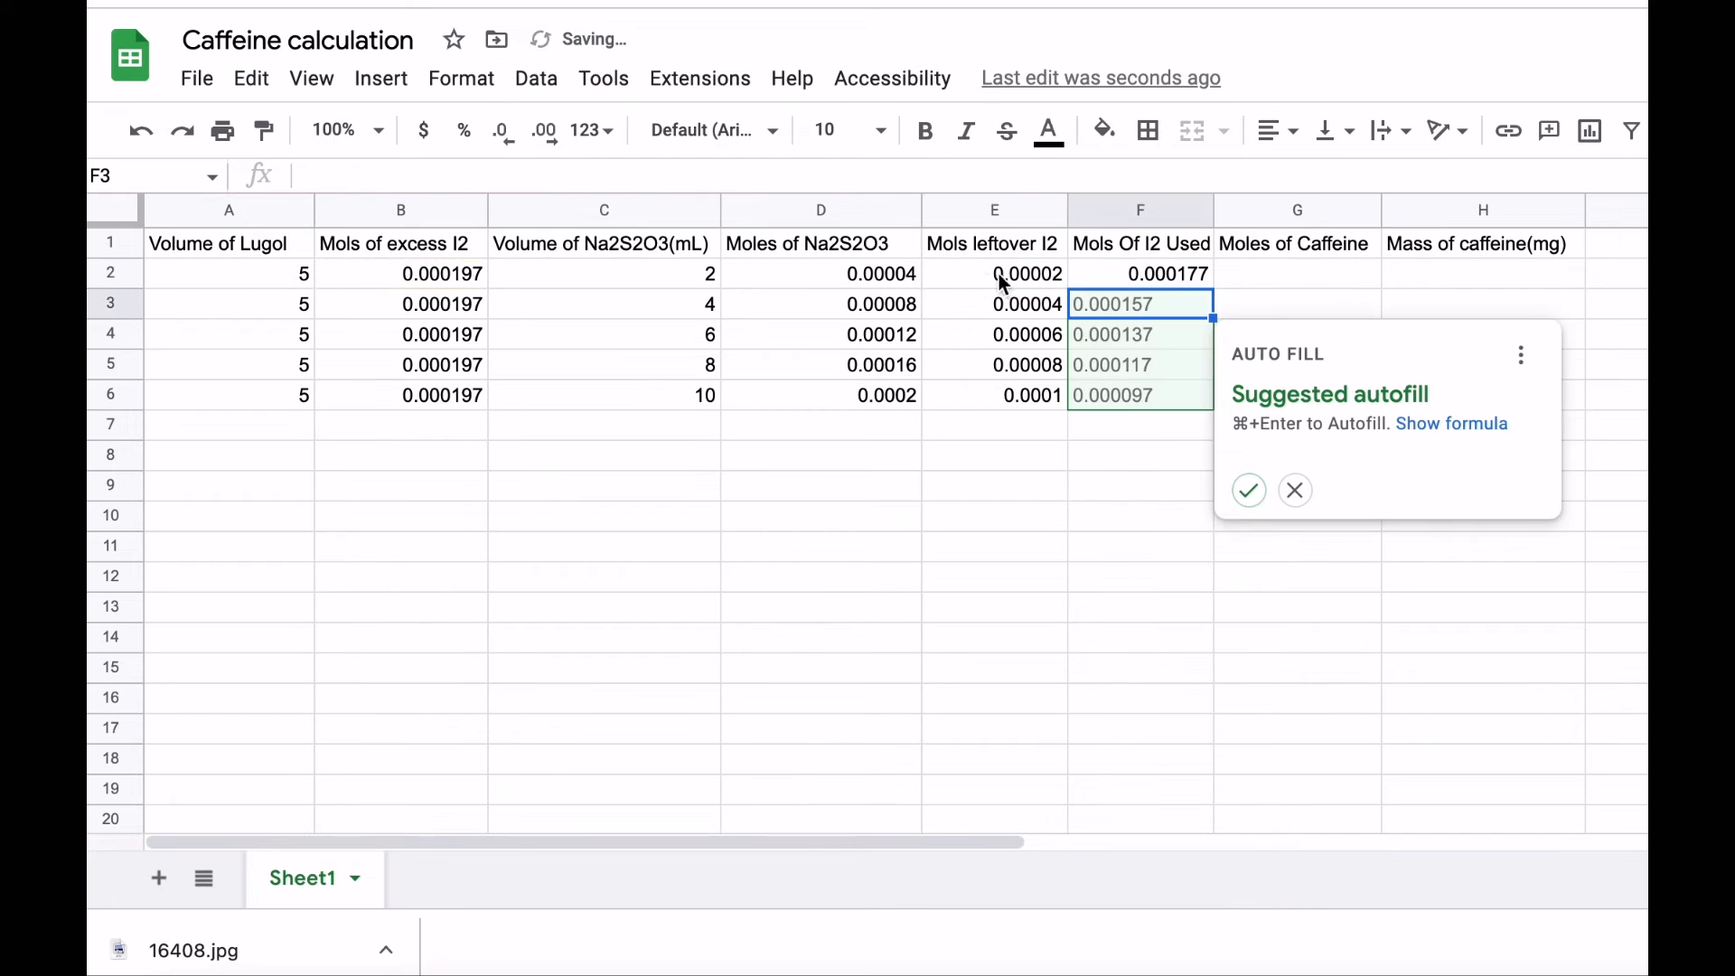
left_click(1247, 490)
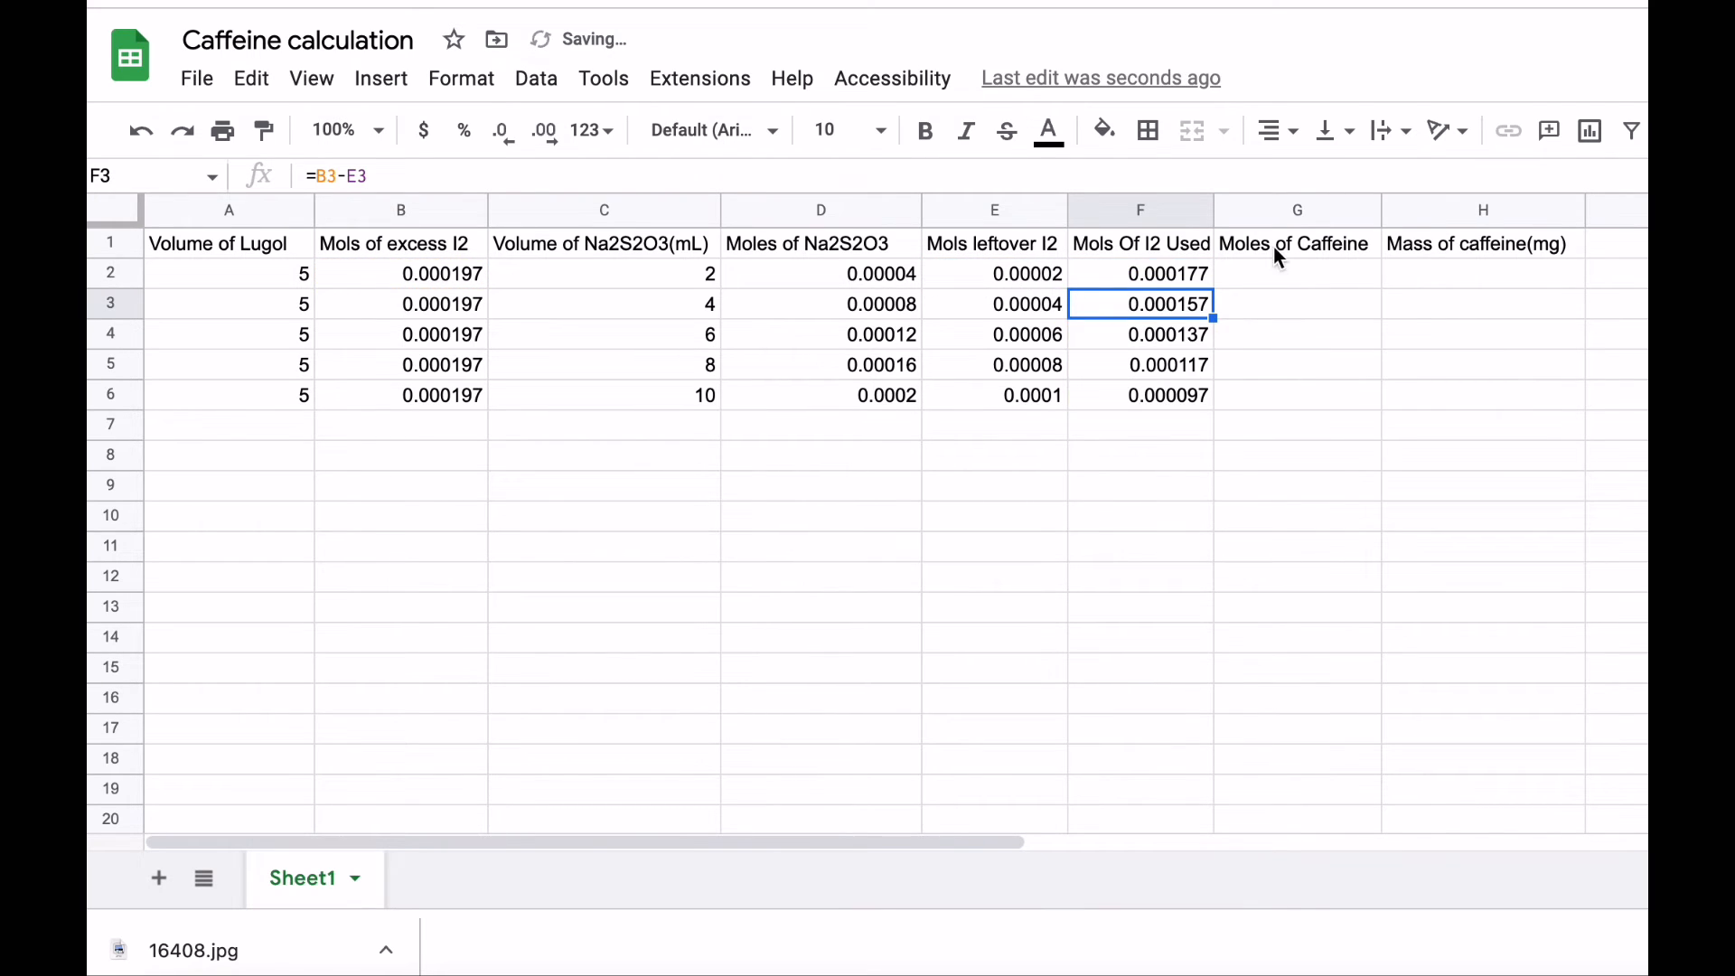
Step: Calculate the moles of caffeine in G2 with =F2/2 and accept the suggested autofill for G3:G6
left_click(1274, 275)
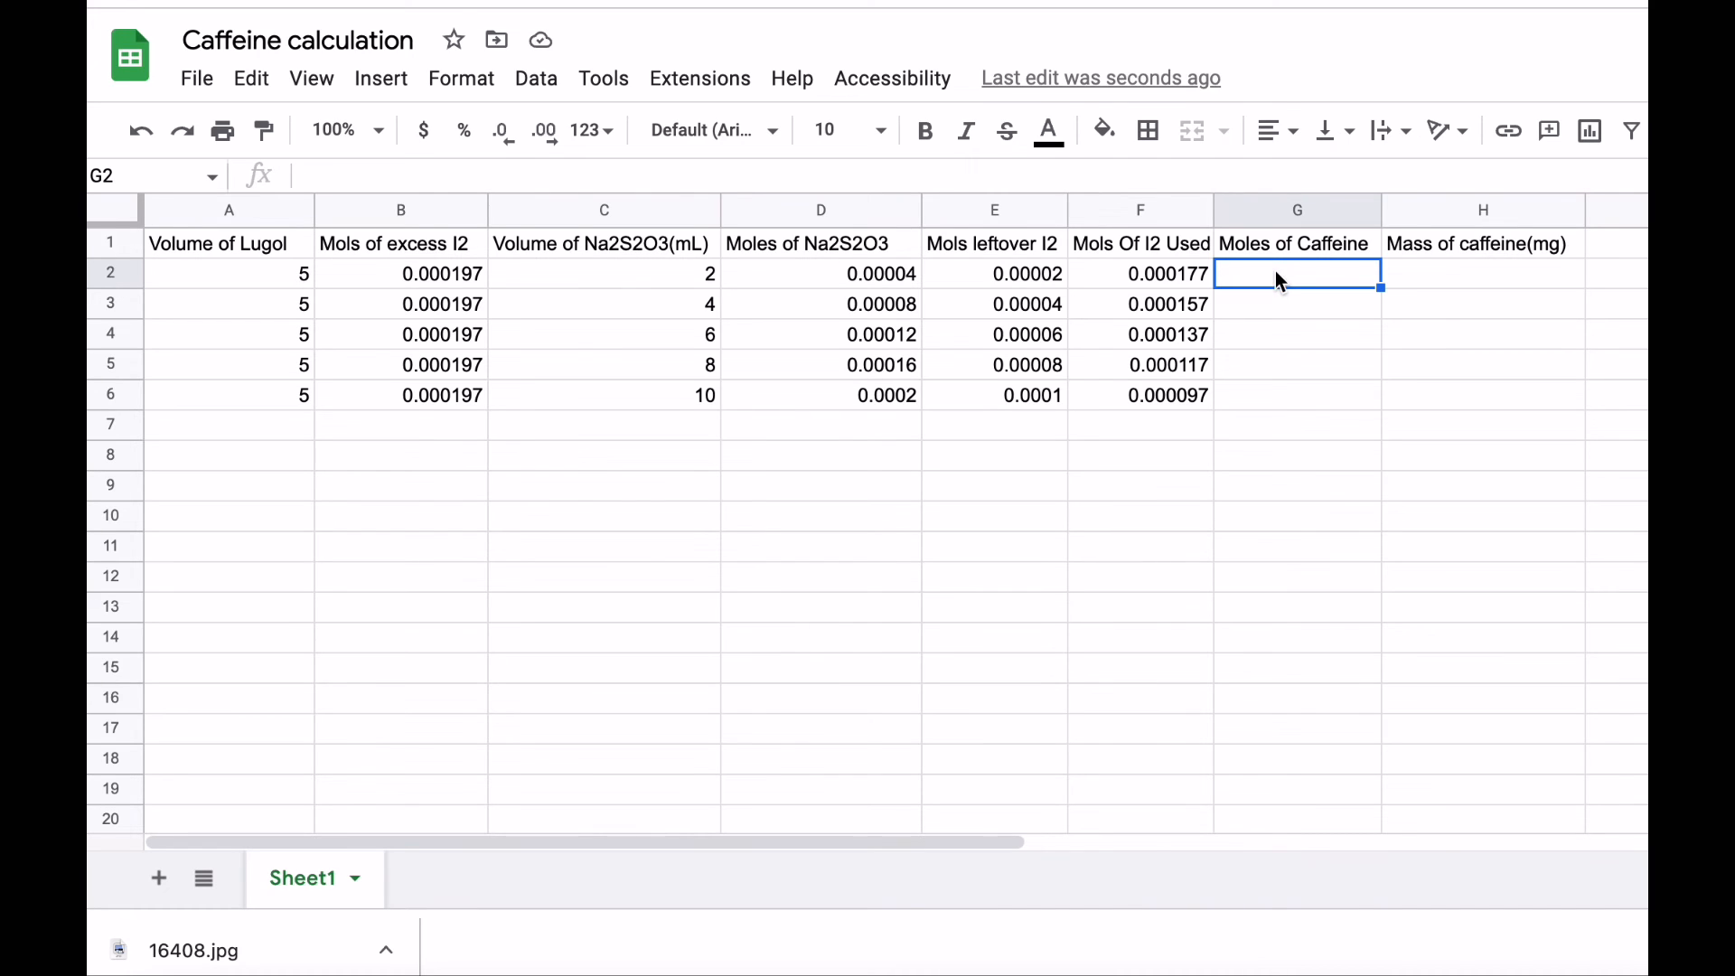
type("=")
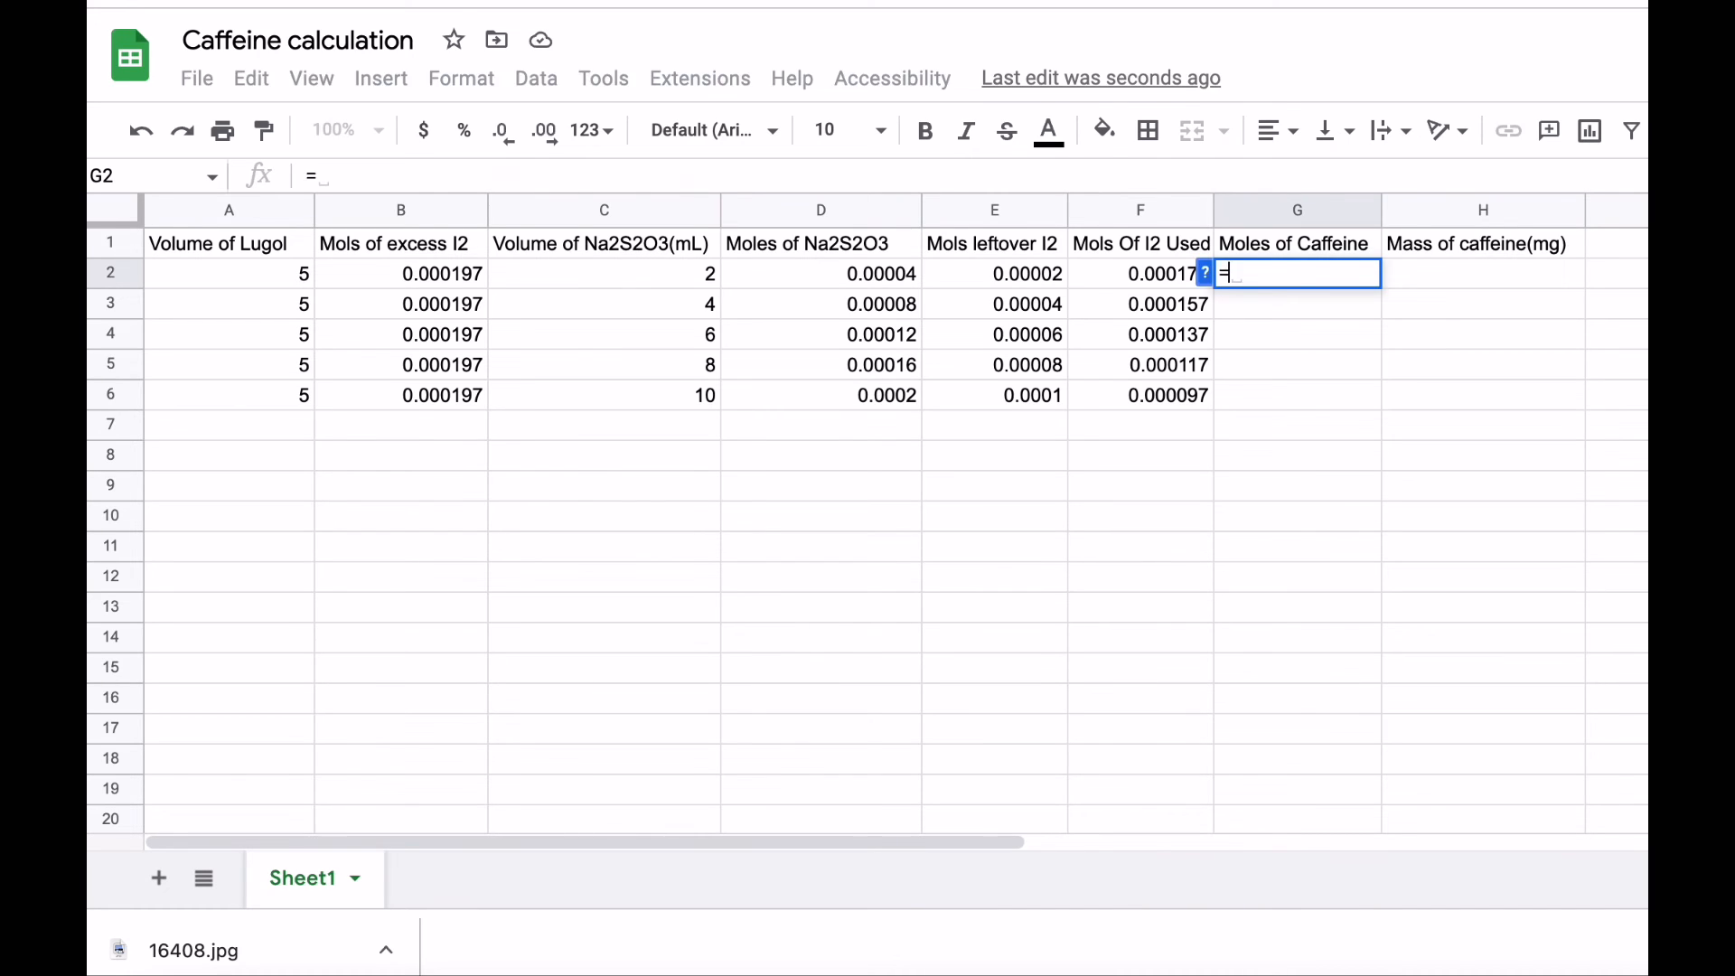
type("F2/2")
key("Return")
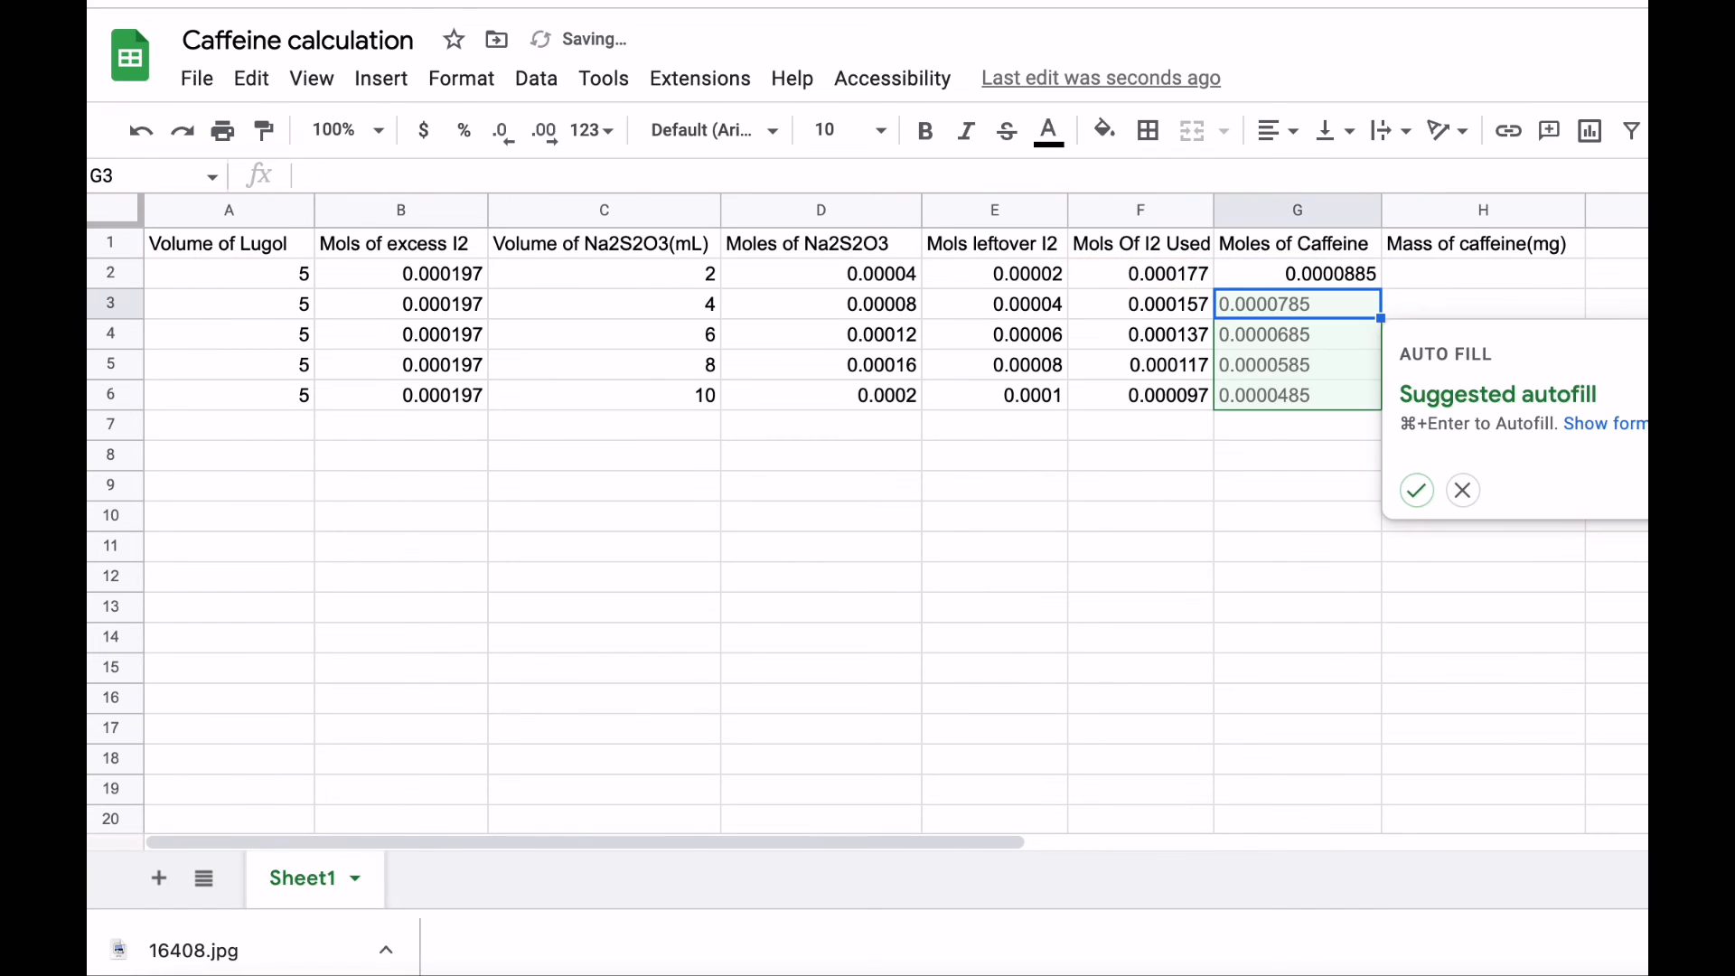
left_click(1417, 490)
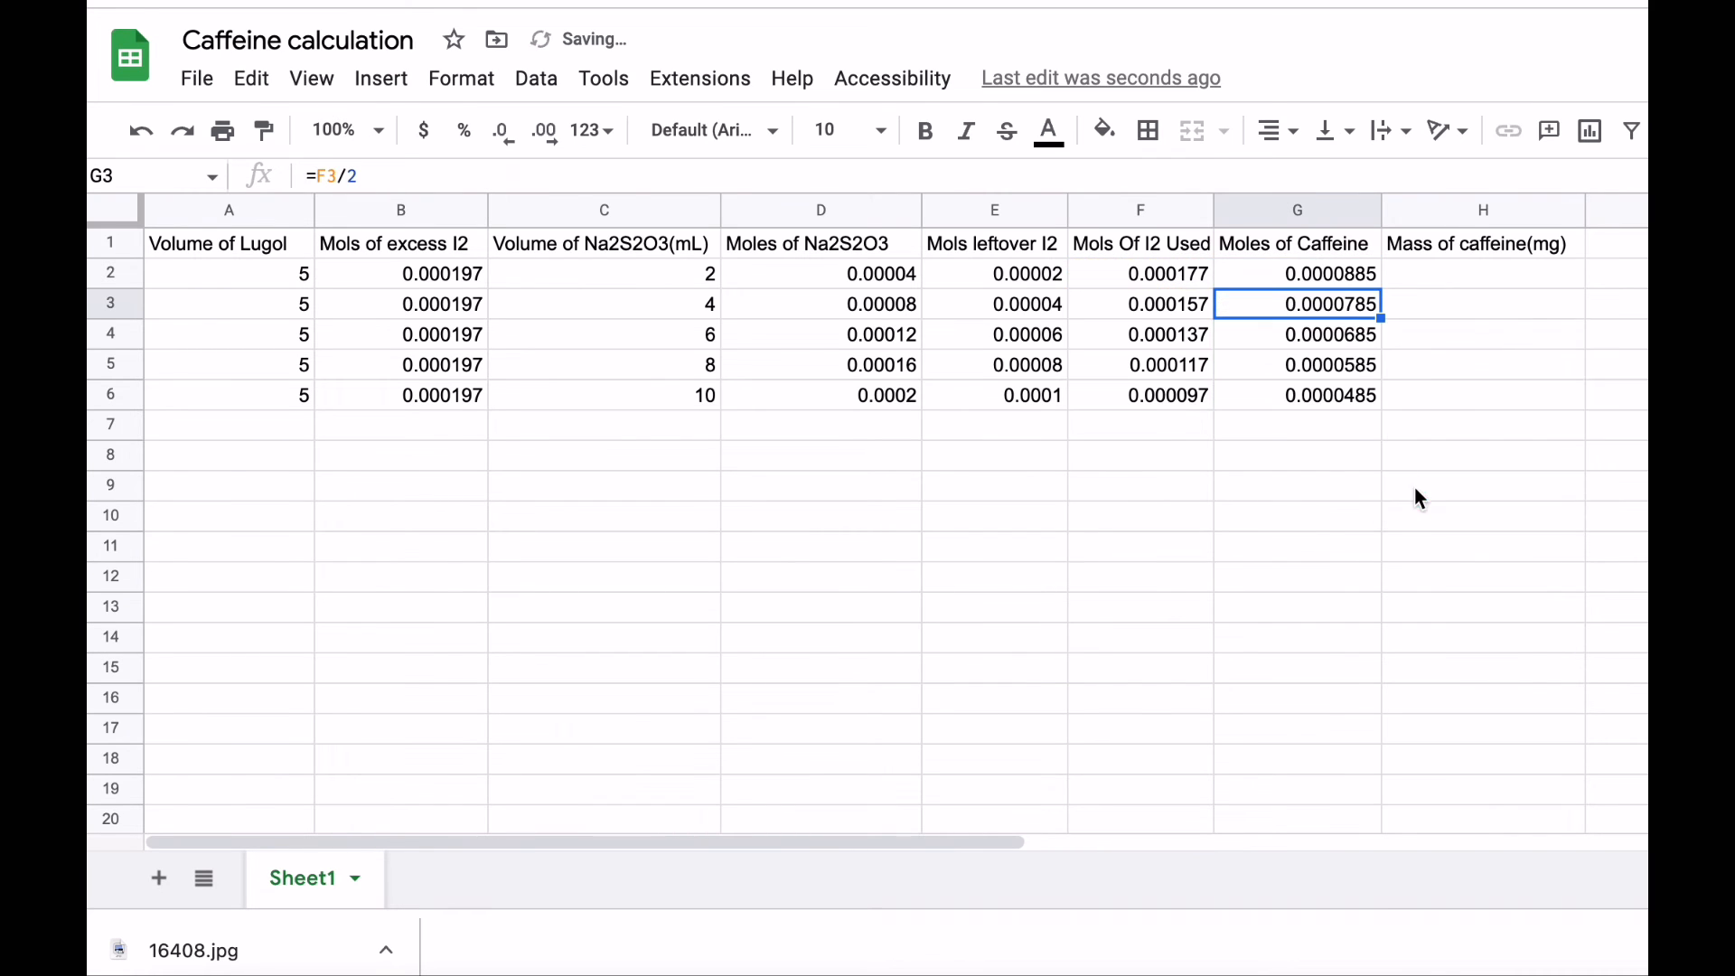
Step: Calculate the mass of caffeine in H2 with =G2*194.2 and accept the suggested autofill for H3:H6
left_click(1459, 277)
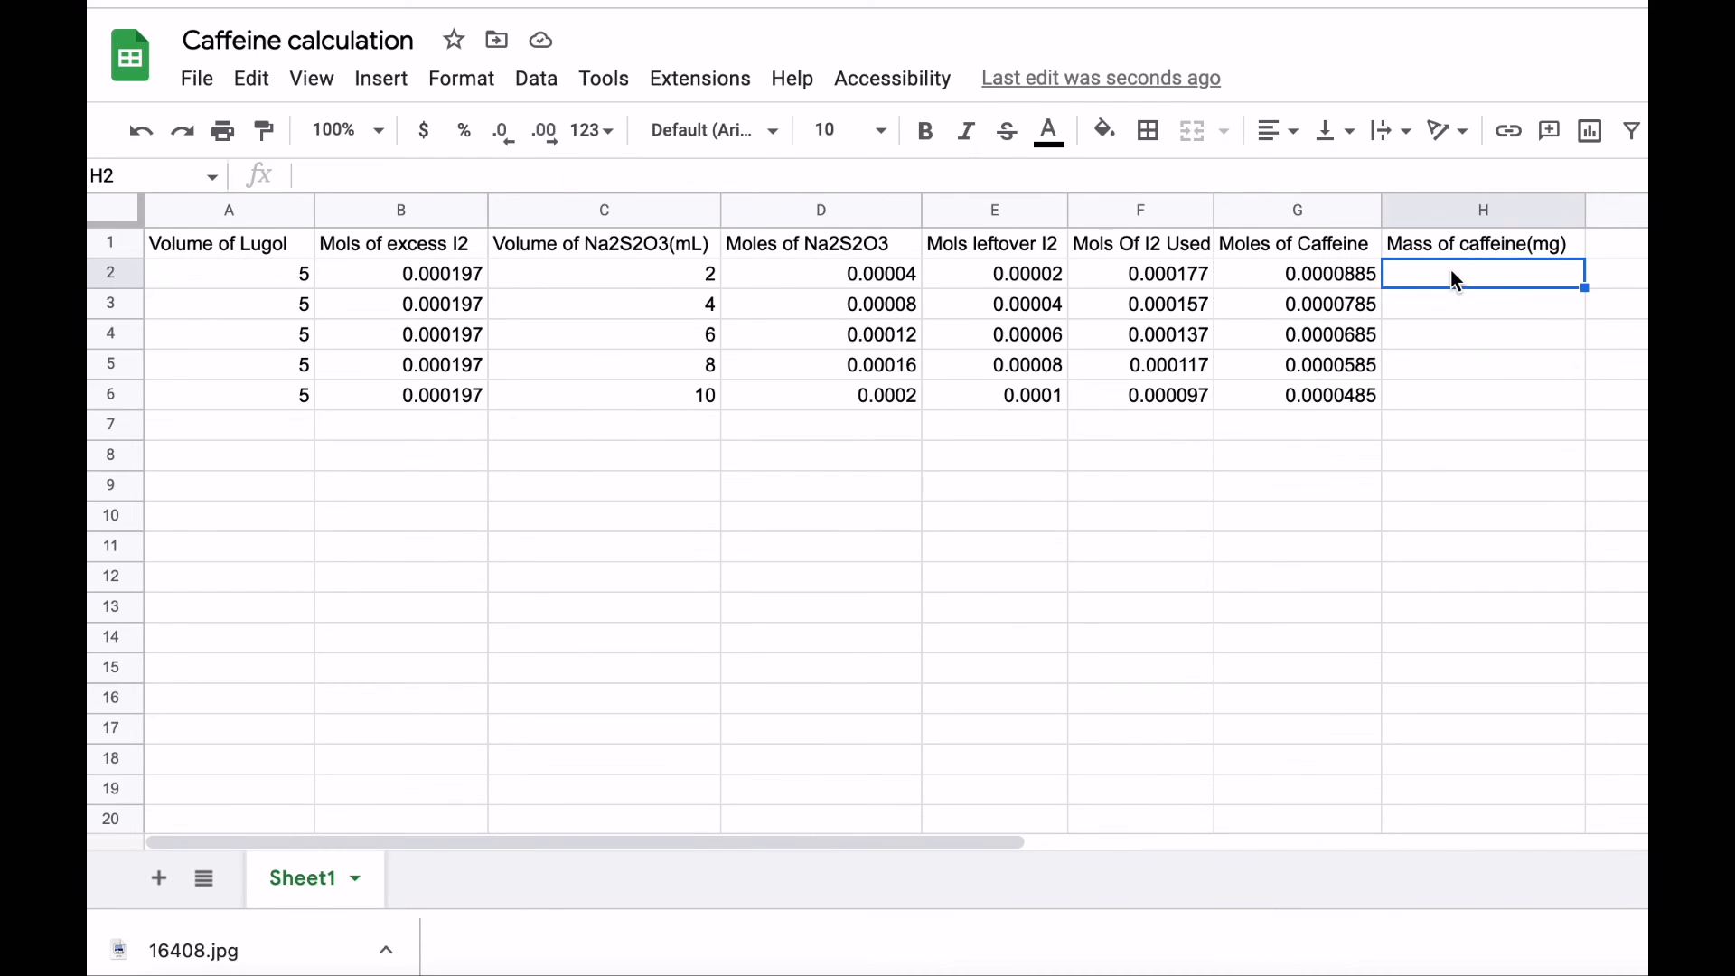
type("=")
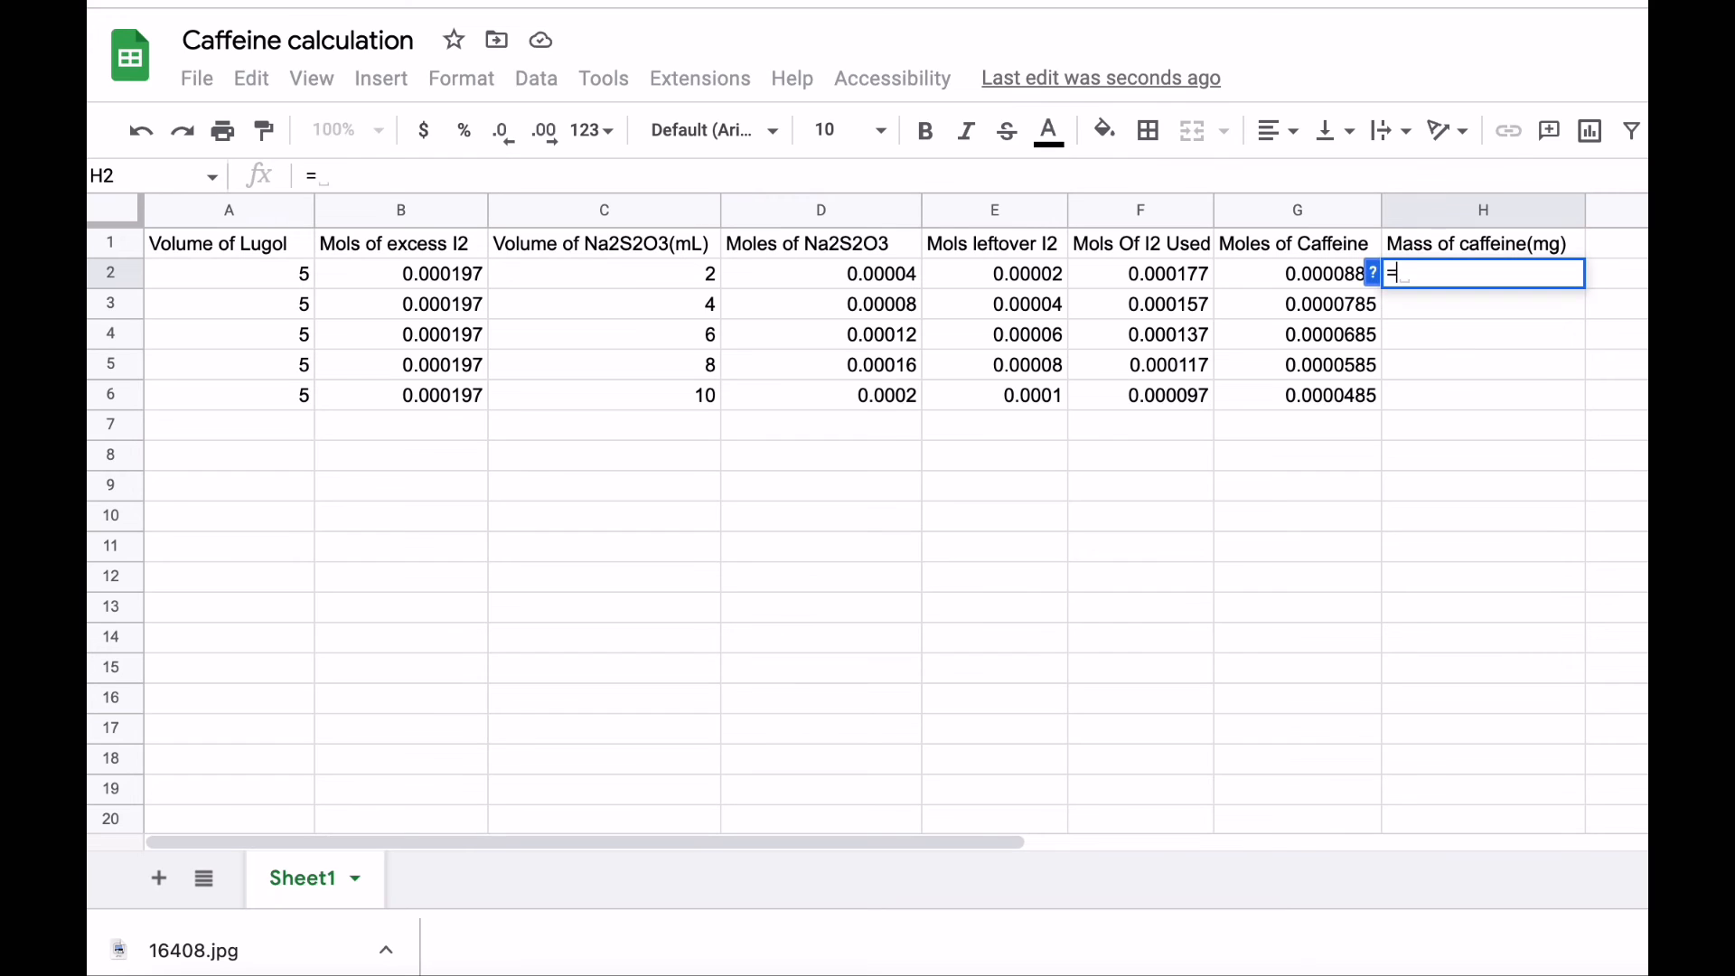
left_click(1320, 280)
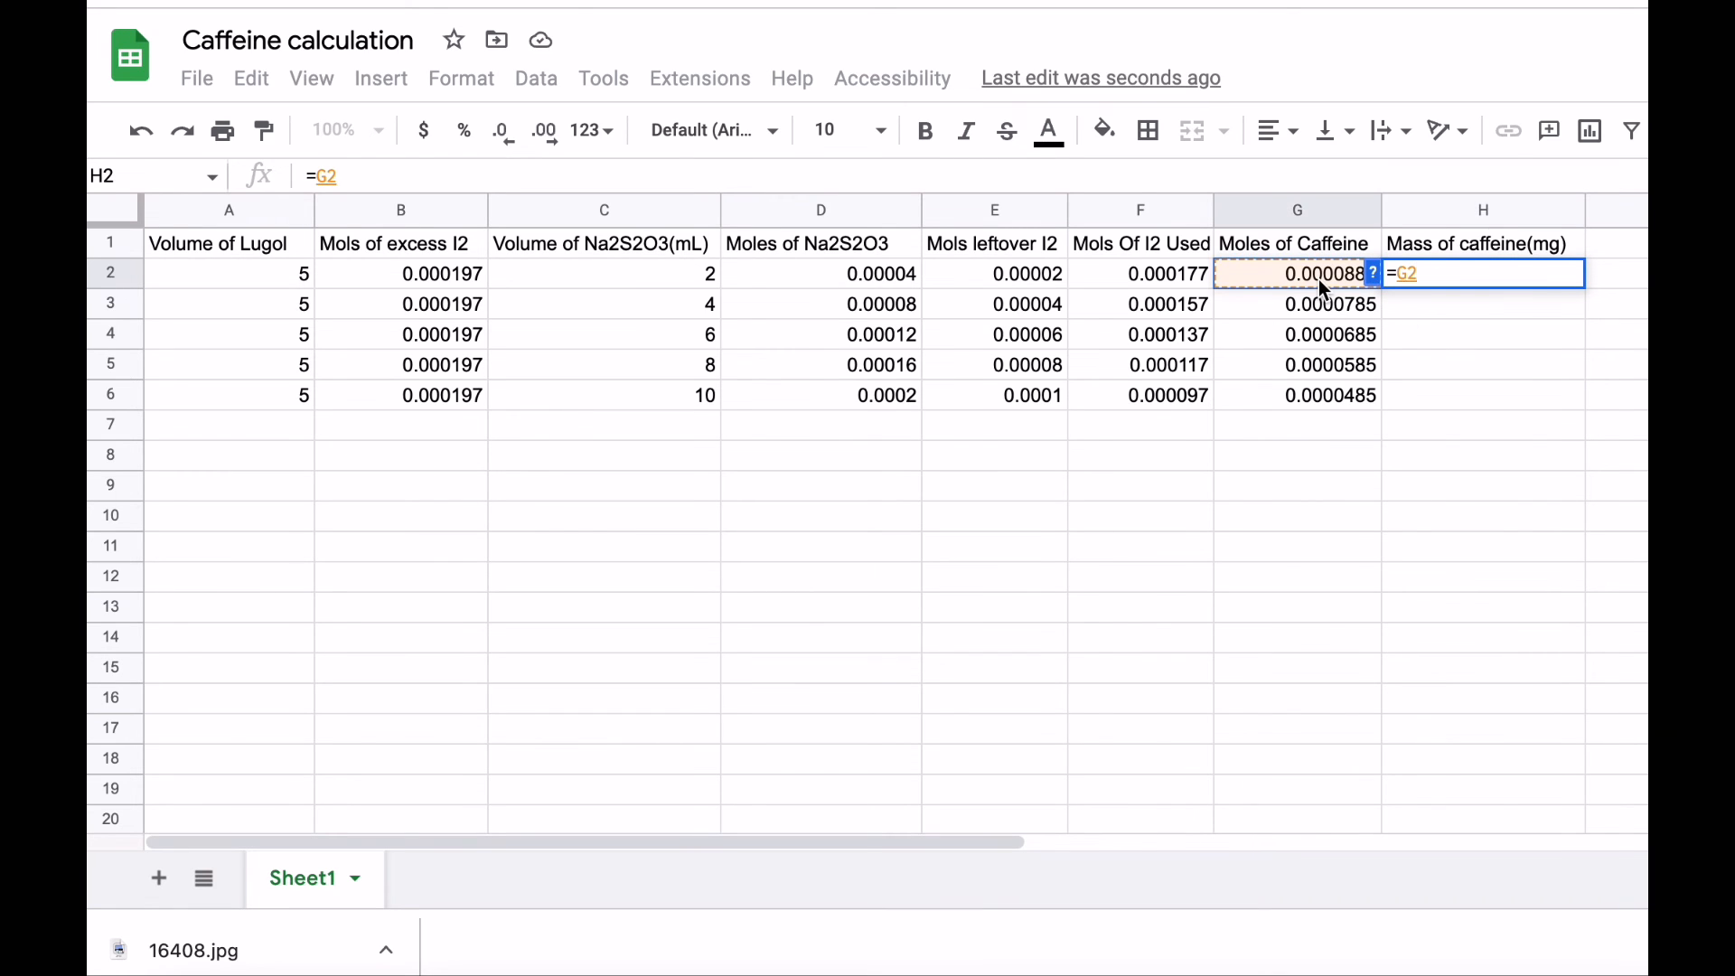
type("*")
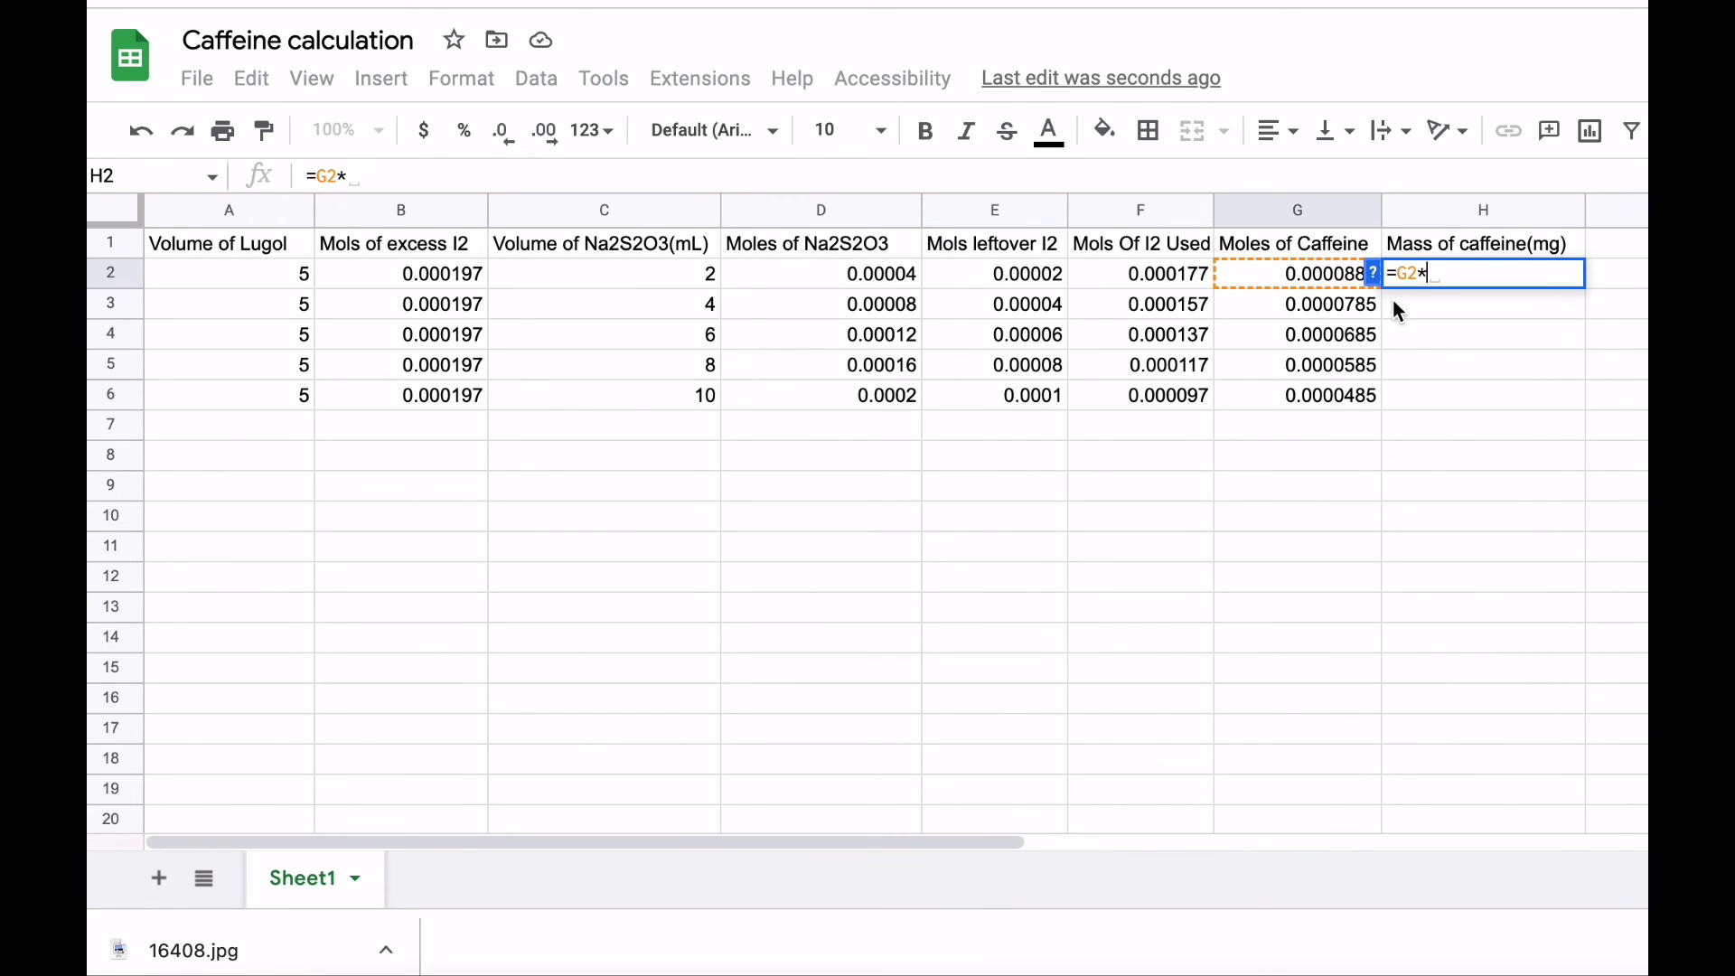
type("194.2")
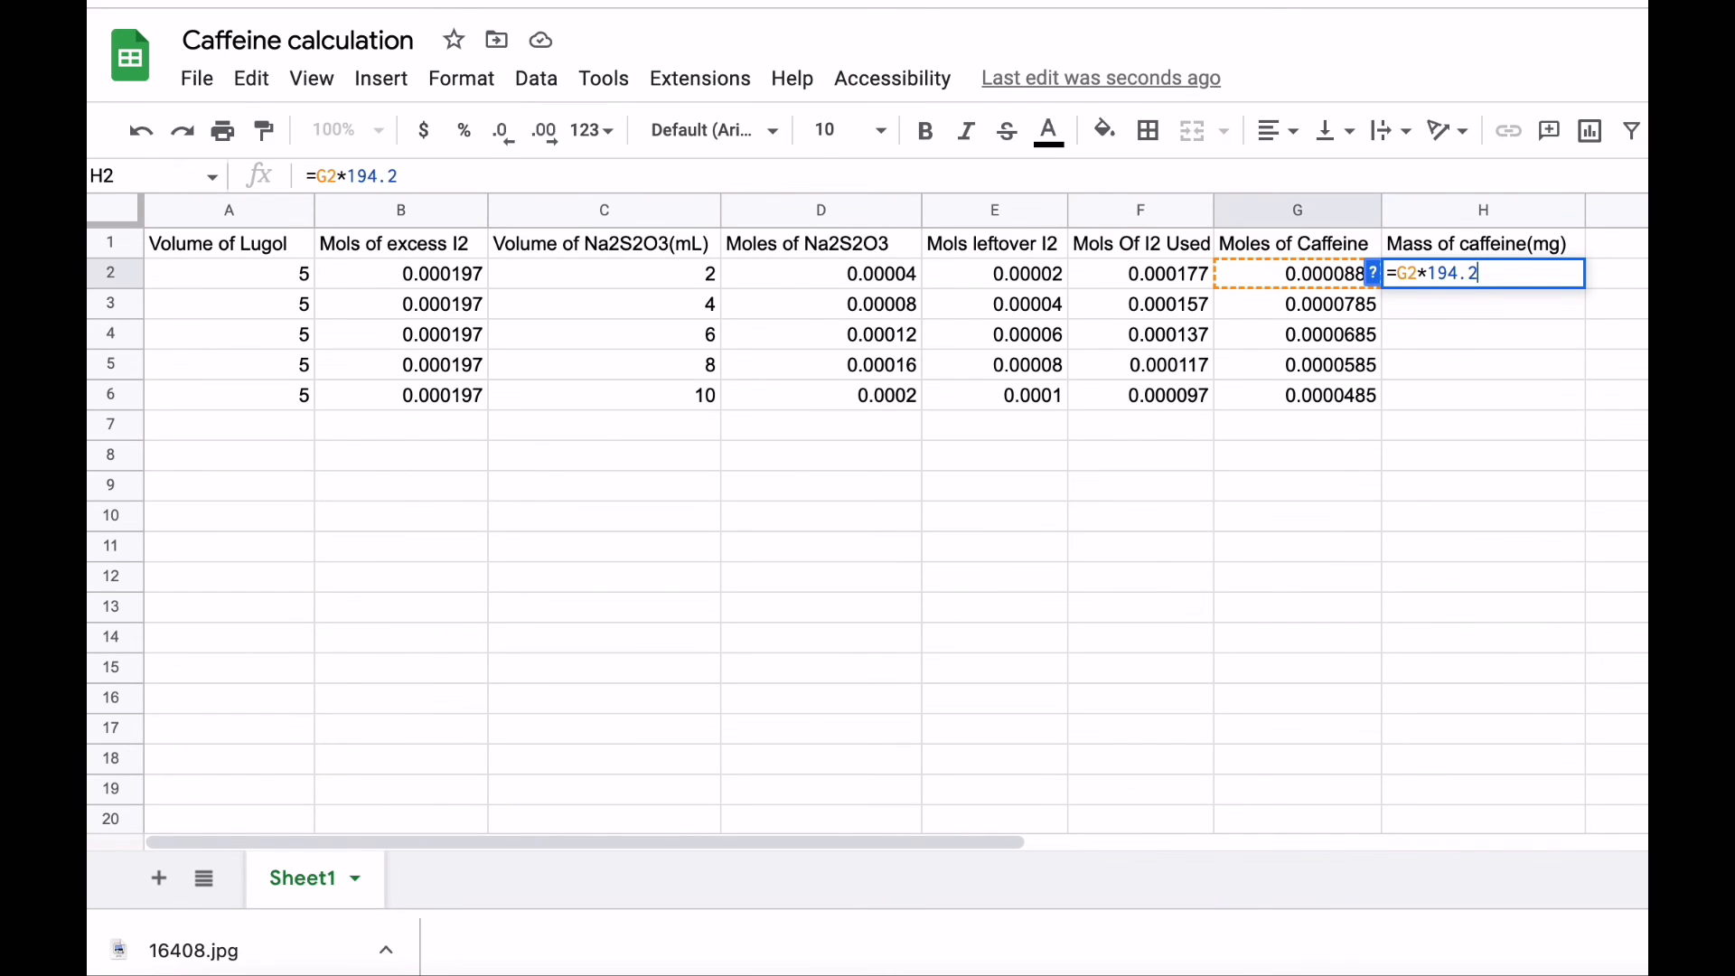
key("Return")
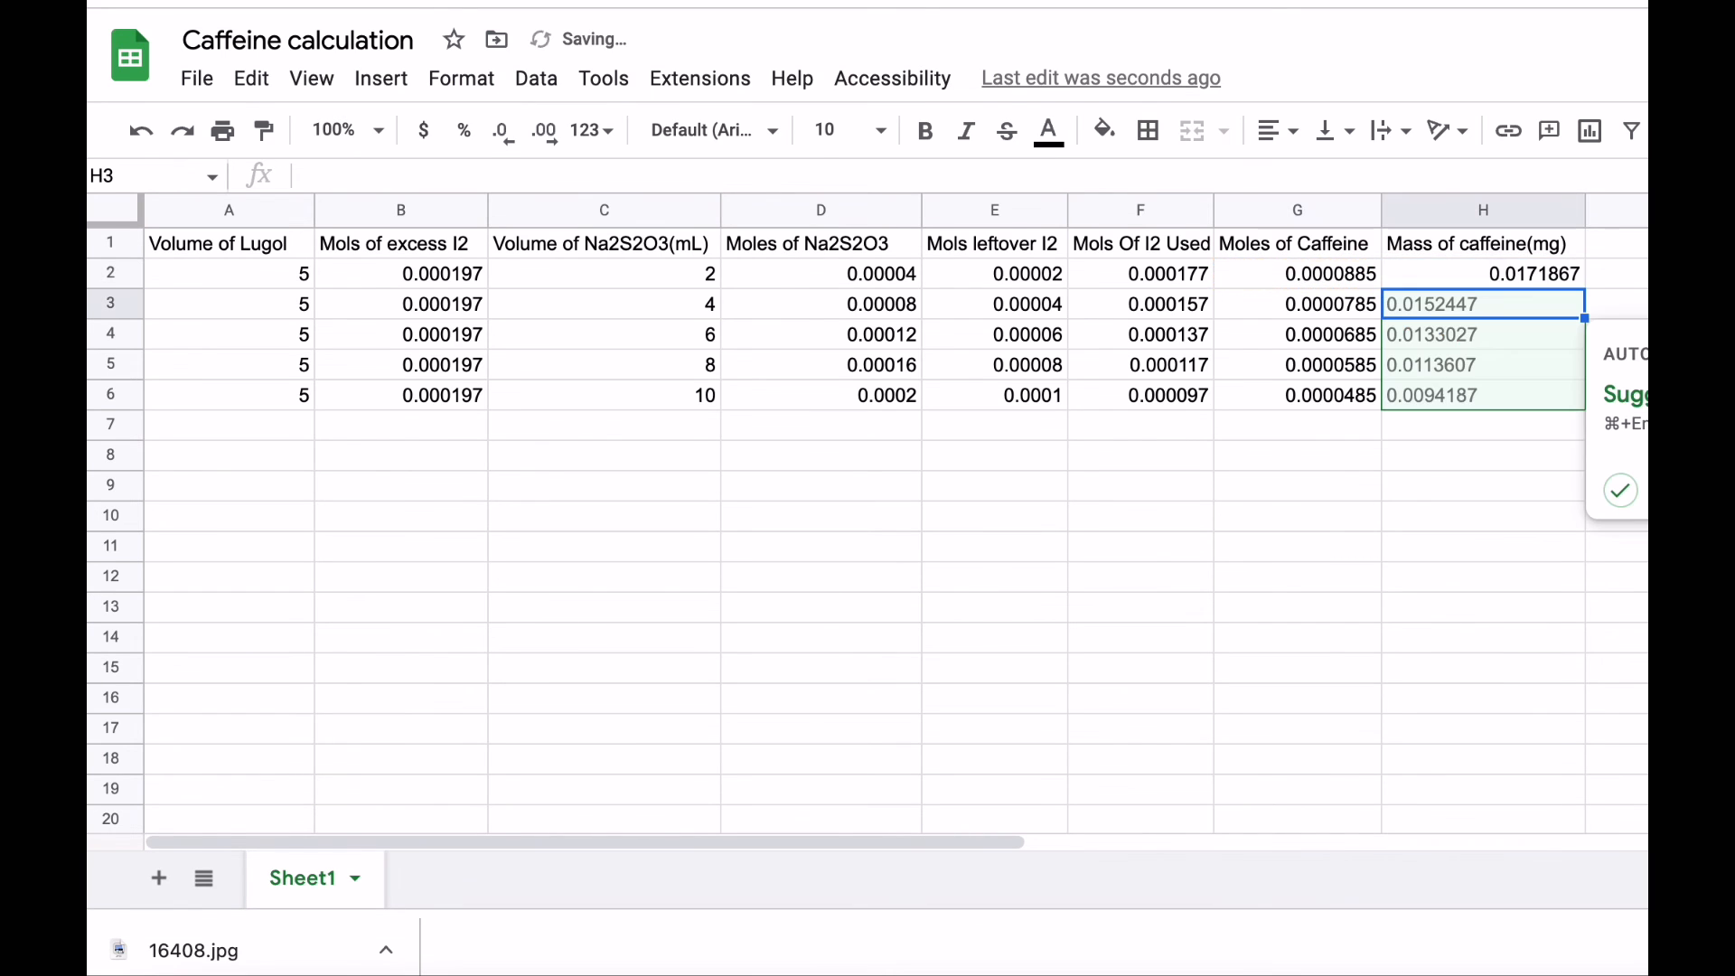
left_click(1618, 492)
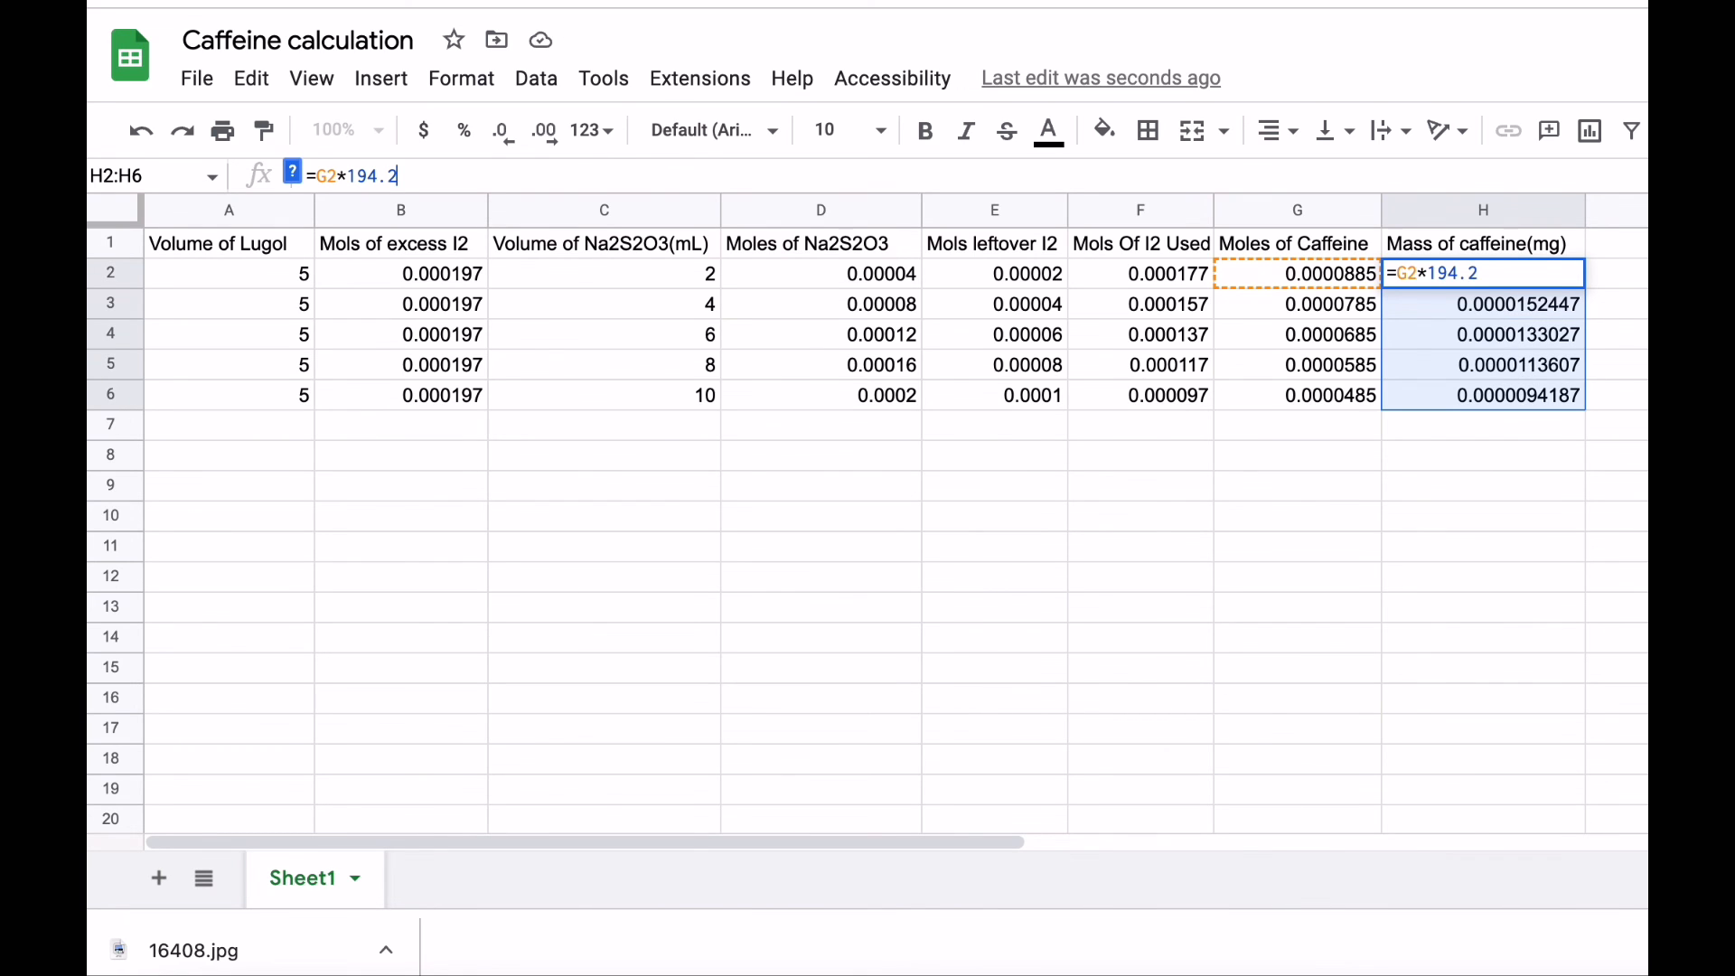
Step: Convert the caffeine mass to milligrams by changing H2 to =G2*194.2*1000 and fill the formula down to H6
type("*1000")
key("Return")
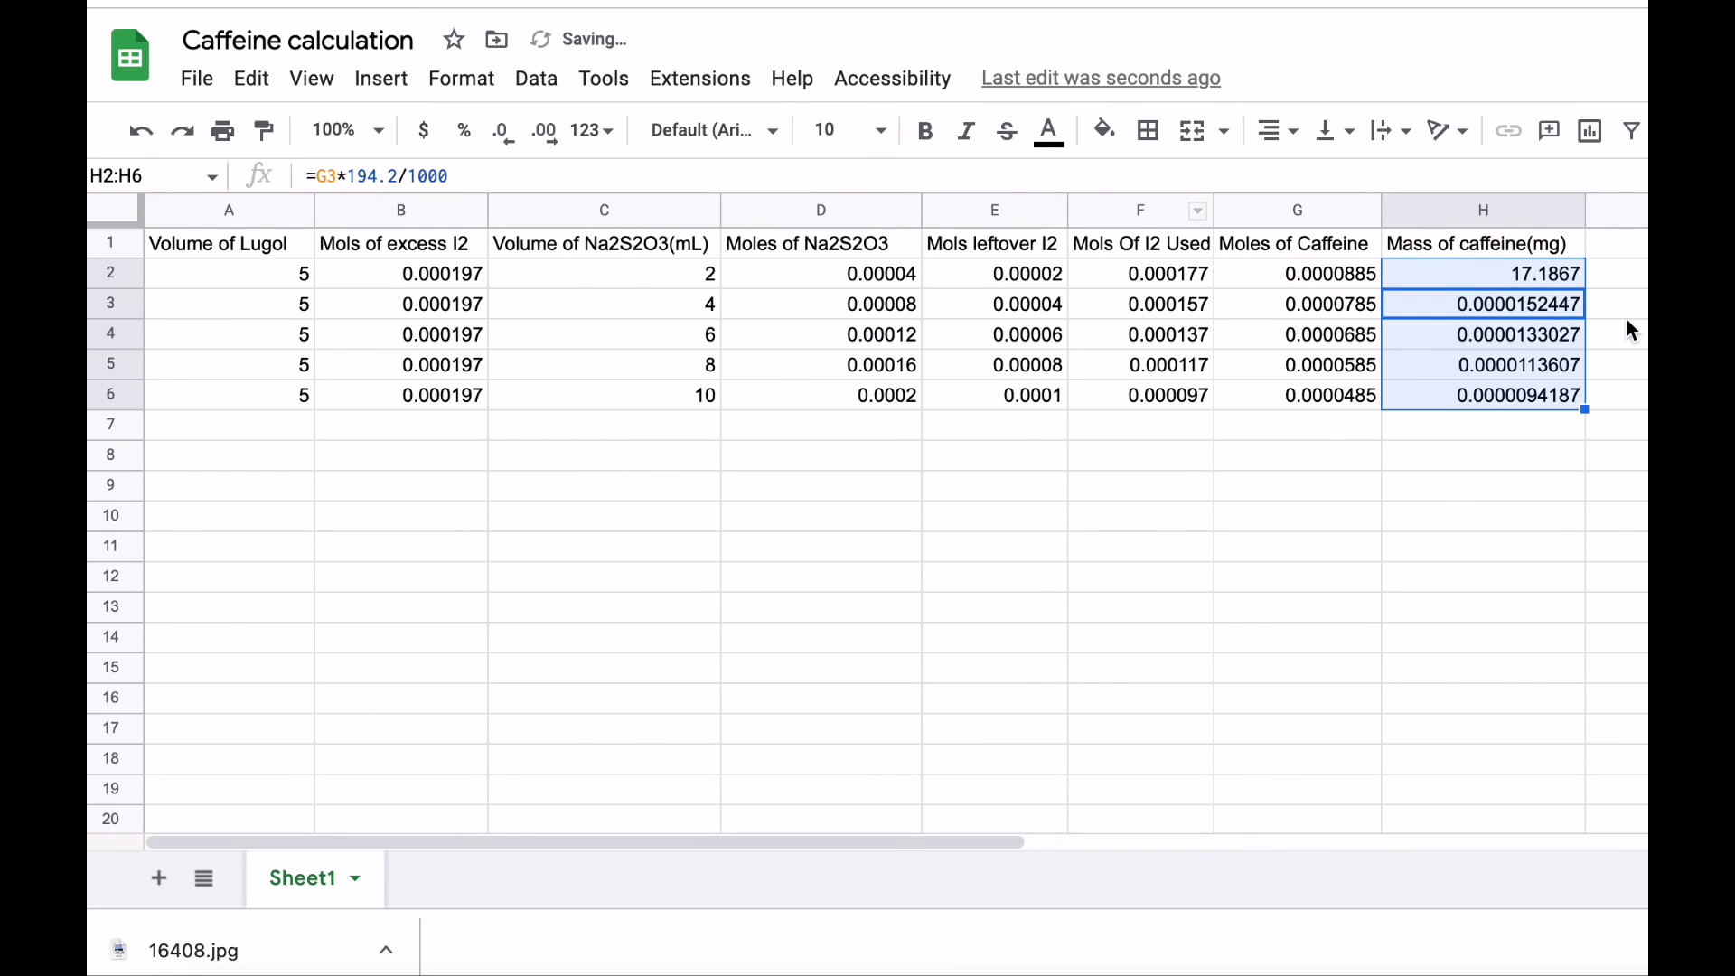
left_click(1568, 282)
left_click_drag(1584, 288, 1572, 396)
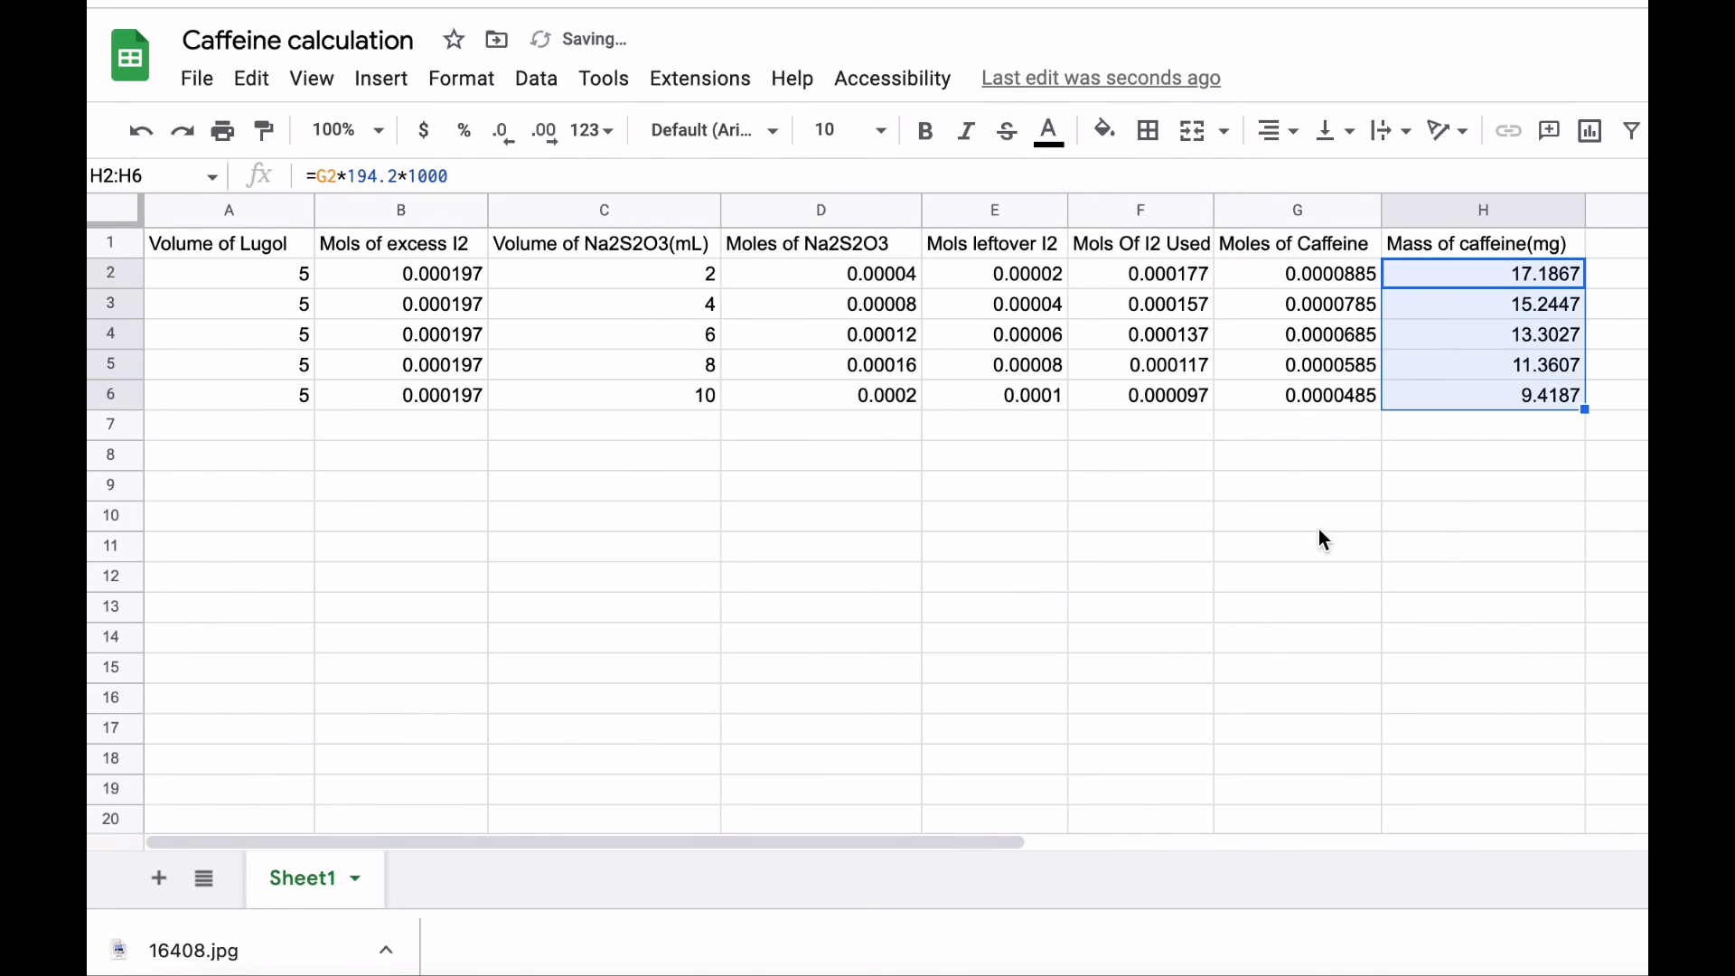